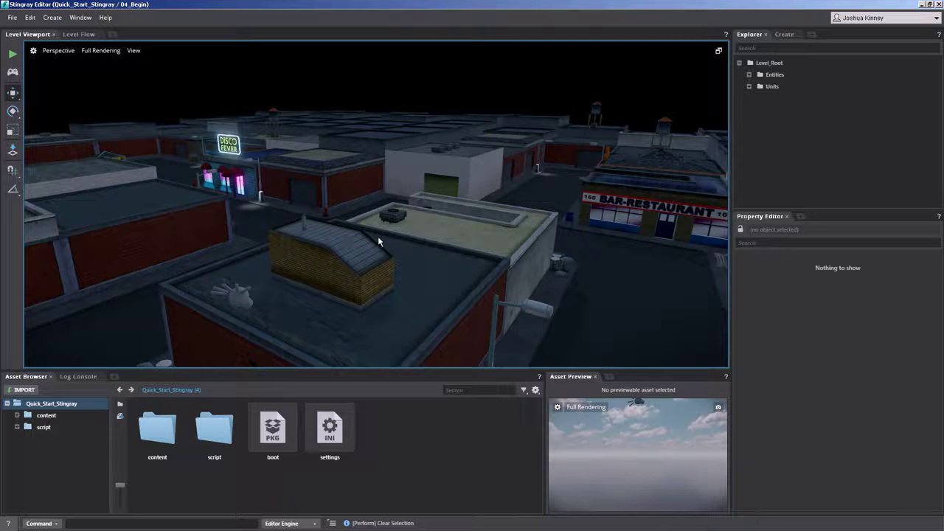
Orbit, pan and zoom around the level to view the rooftops between Disco Fever and the Bar-Restaurant.
alt+drag(293, 216, 337, 184)
mouse_move(407, 195)
alt+middle_down()
mouse_move(322, 174)
mouse_move(157, 238)
mouse_move(232, 331)
mouse_move(347, 341)
mouse_move(474, 310)
mouse_move(417, 199)
alt+middle_up()
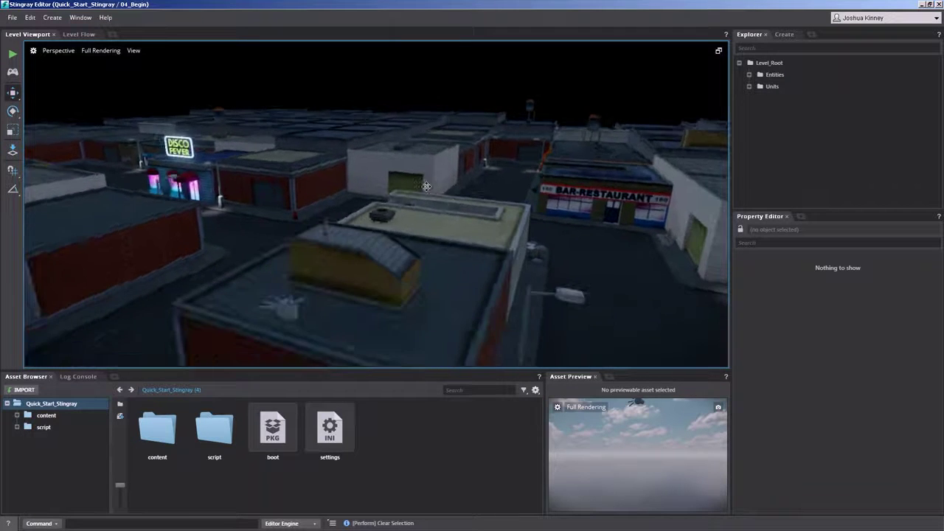
scroll(409, 182, up, 3)
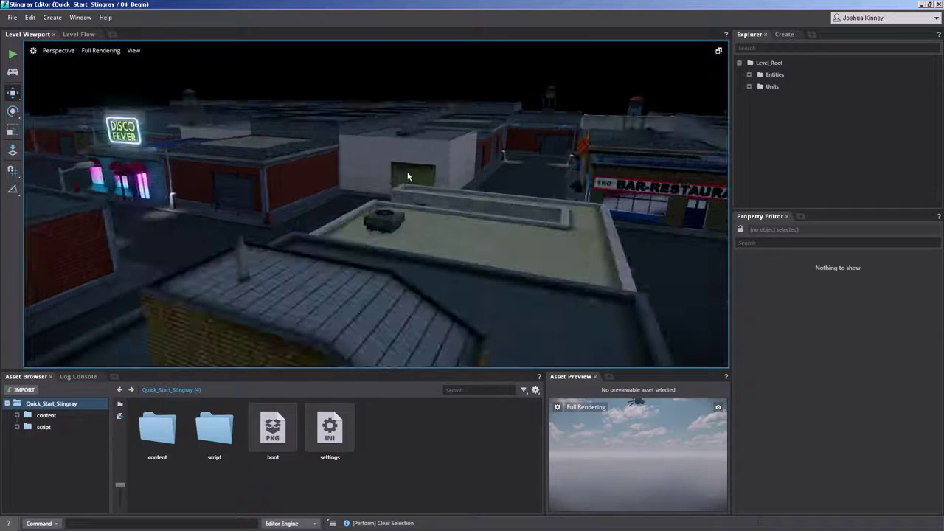
alt+right_drag(406, 156, 364, 70)
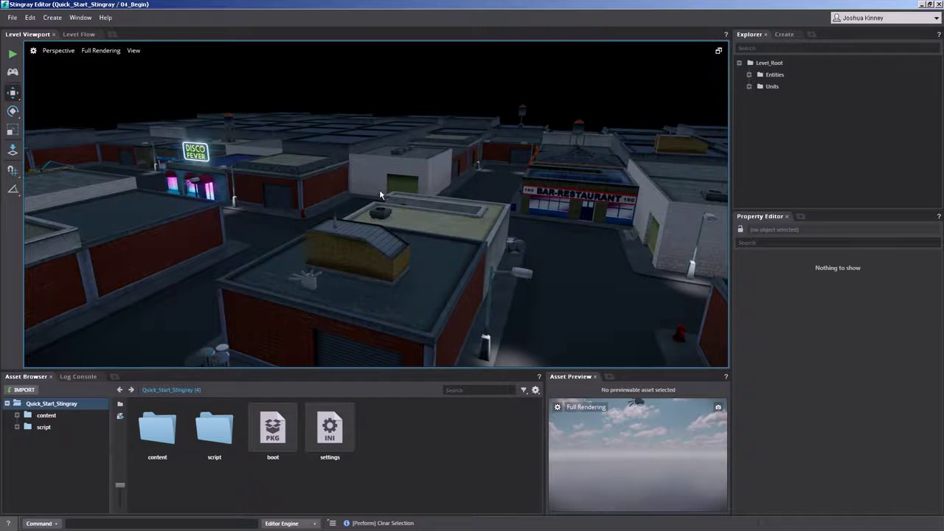
scroll(380, 185, up, 5)
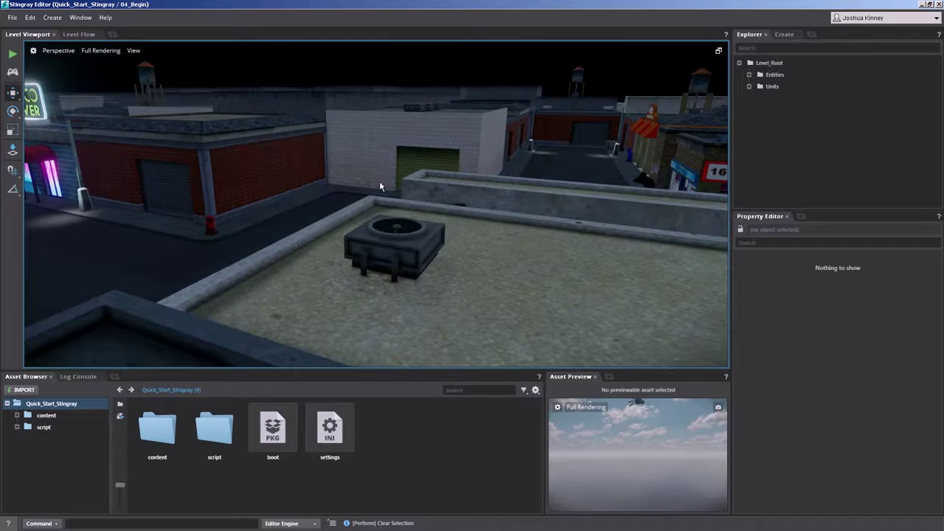
scroll(379, 186, down, 8)
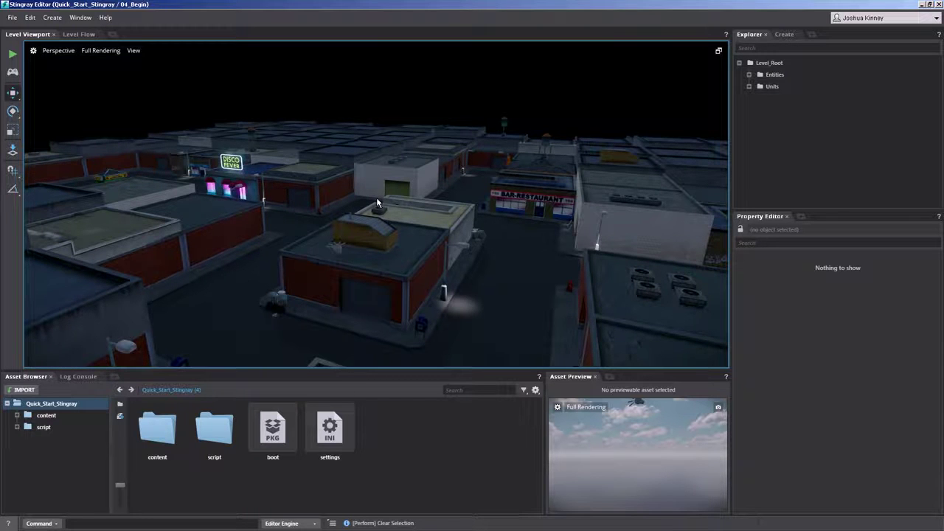
Examine the rooftop air conditioner and the street behind it up close, then return to a wide view of the block.
scroll(379, 210, up, 8)
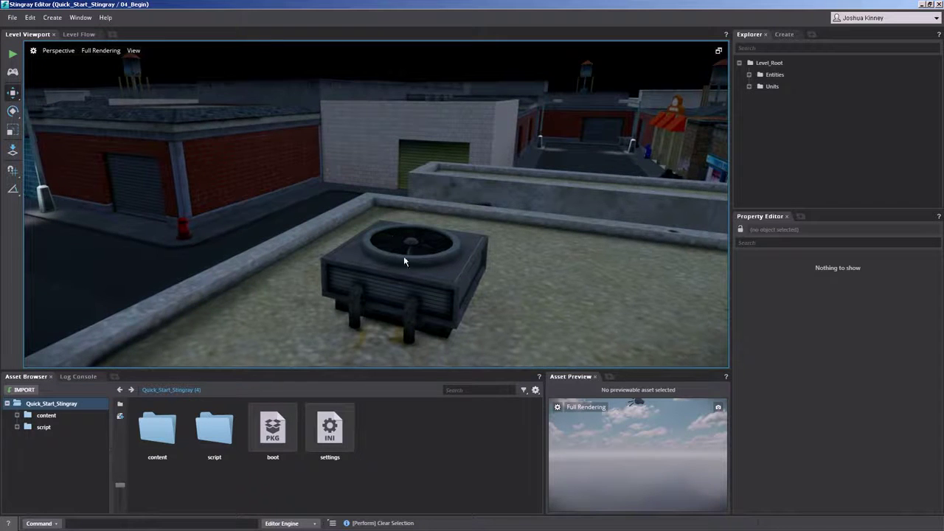
scroll(392, 233, up, 5)
scroll(402, 283, up, 5)
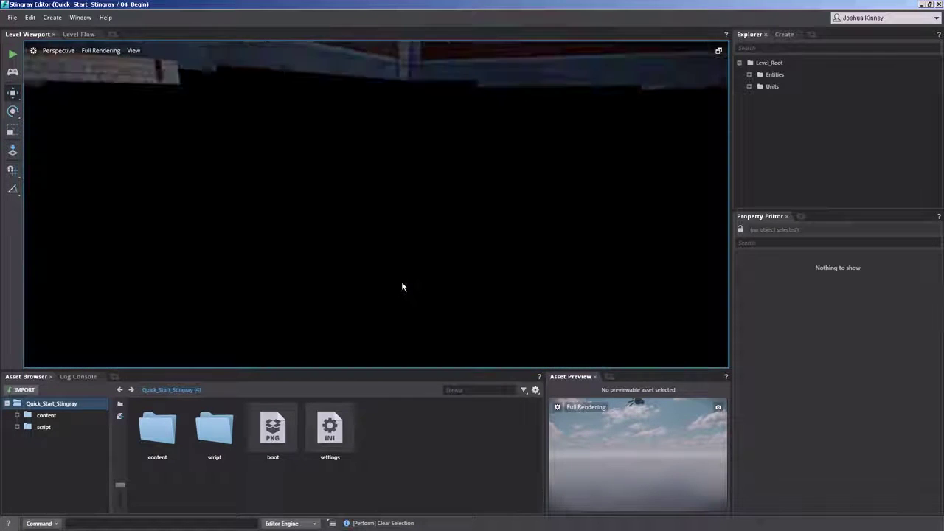
scroll(402, 283, down, 3)
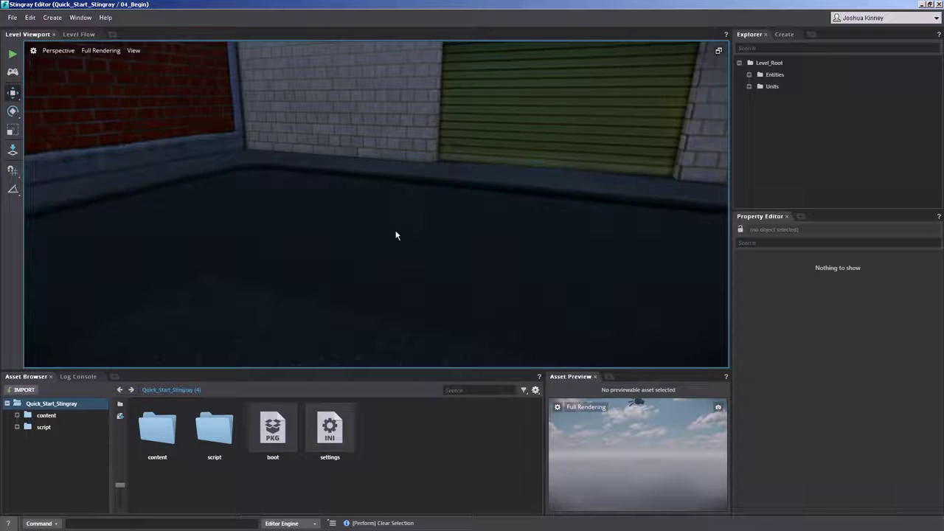
scroll(395, 231, up, 2)
scroll(394, 235, down, 2)
scroll(394, 235, up, 2)
scroll(394, 236, down, 6)
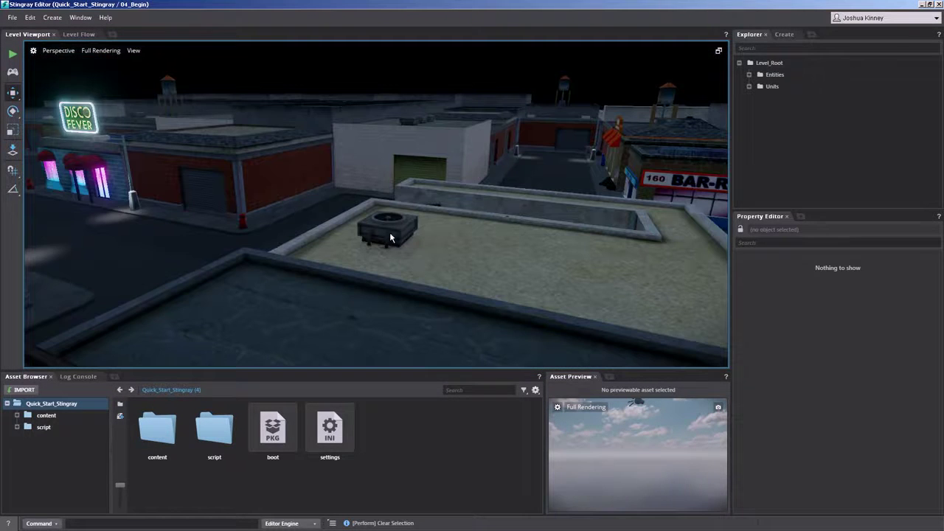
scroll(385, 238, up, 8)
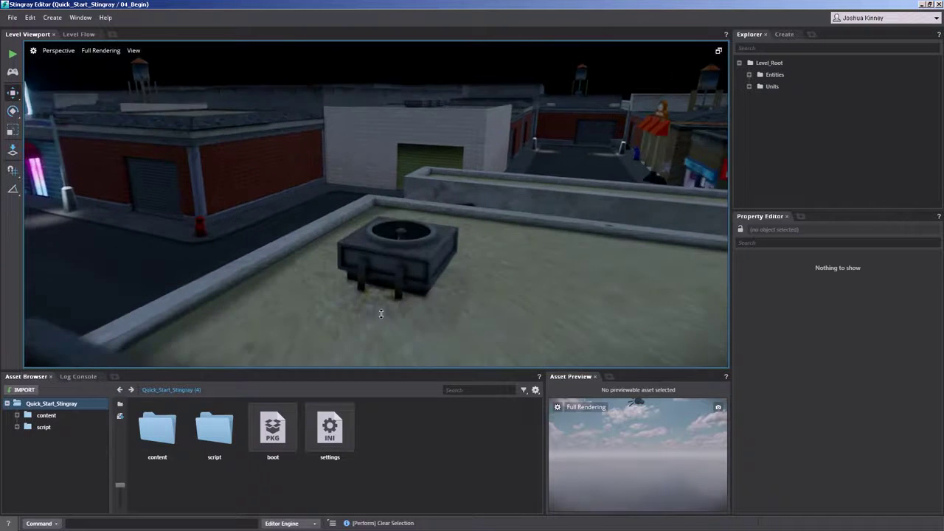
alt+right_drag(379, 243, 373, 311)
alt+right_drag(348, 171, 349, 222)
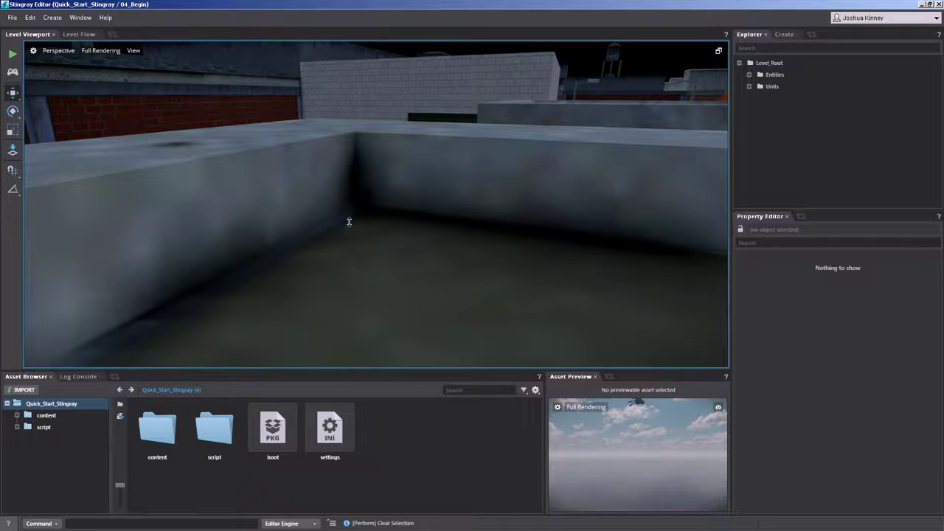
scroll(349, 222, down, 12)
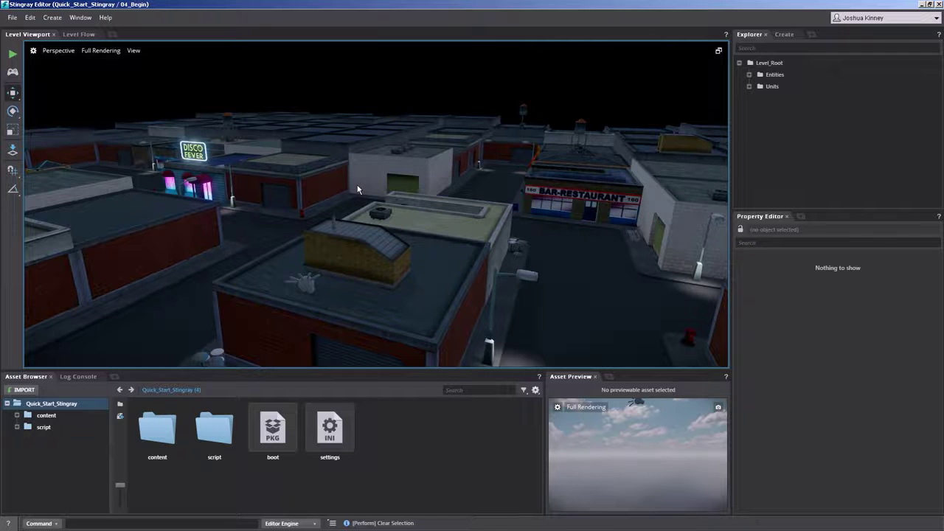
Fly through the level in first-person style, looking around while travelling forward and backward over the buildings.
right_drag(356, 184, 414, 85)
key(w)
right_drag(336, 154, 341, 155)
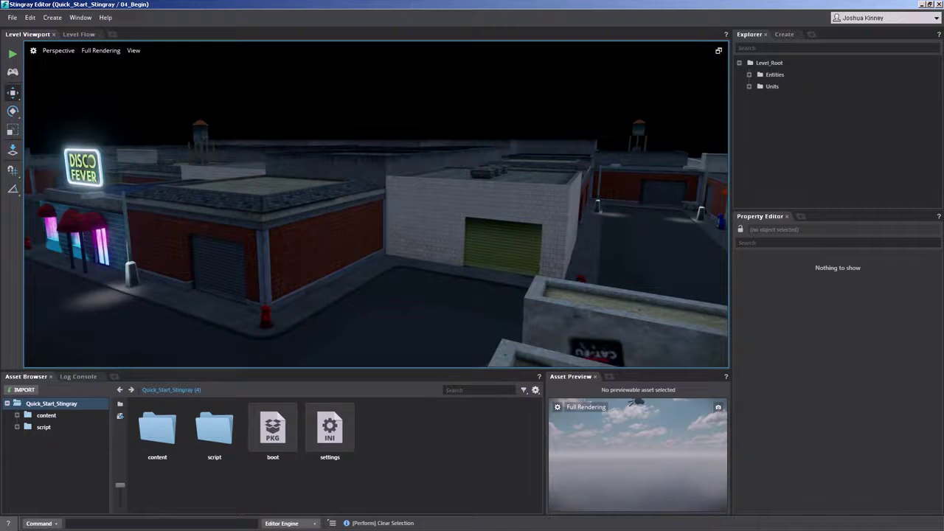
key(s)
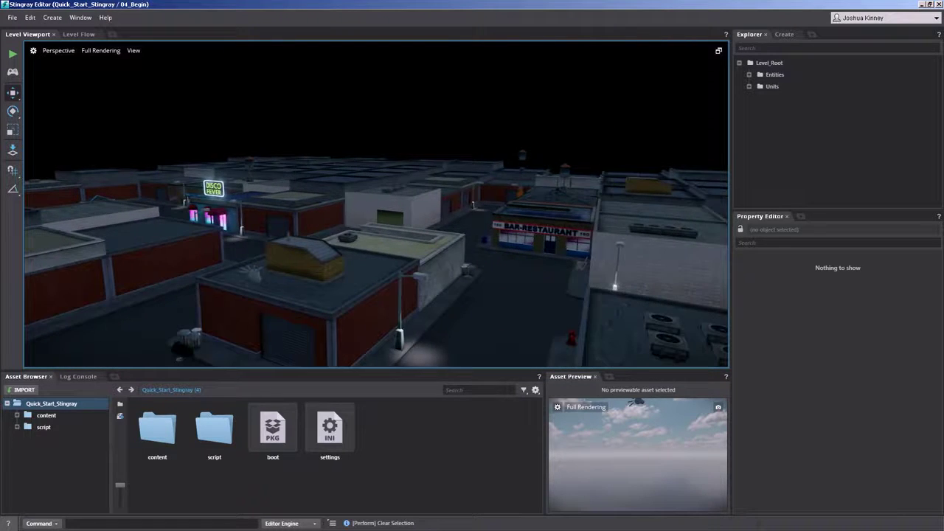
right_drag(376, 204, 133, 206)
key(w)
right_drag(341, 169, 355, 185)
scroll(356, 185, up, 3)
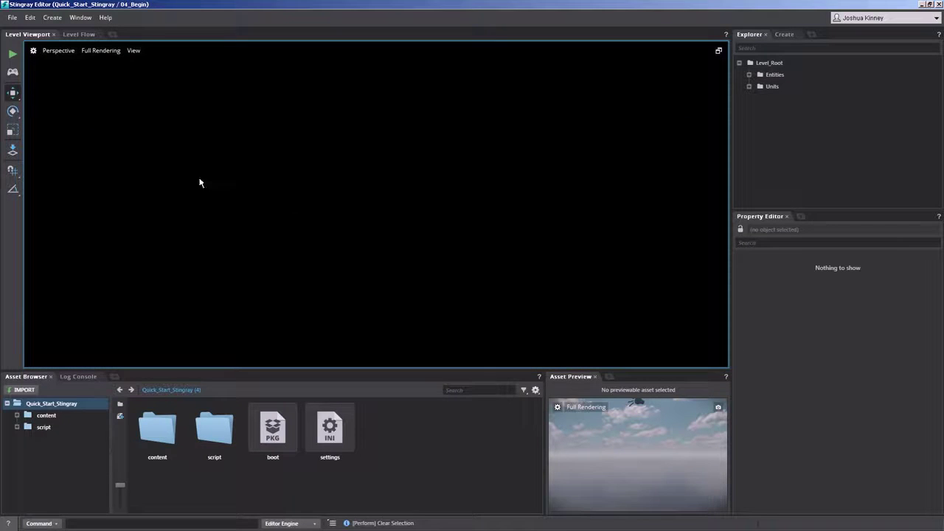
Frame the whole level in the viewport and orbit around to view the city from above.
right_drag(295, 200, 290, 196)
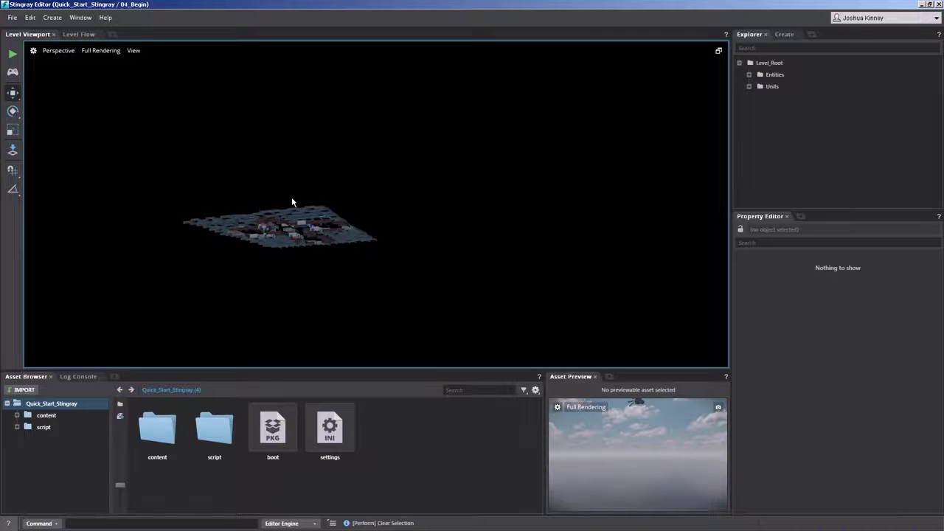
key(f)
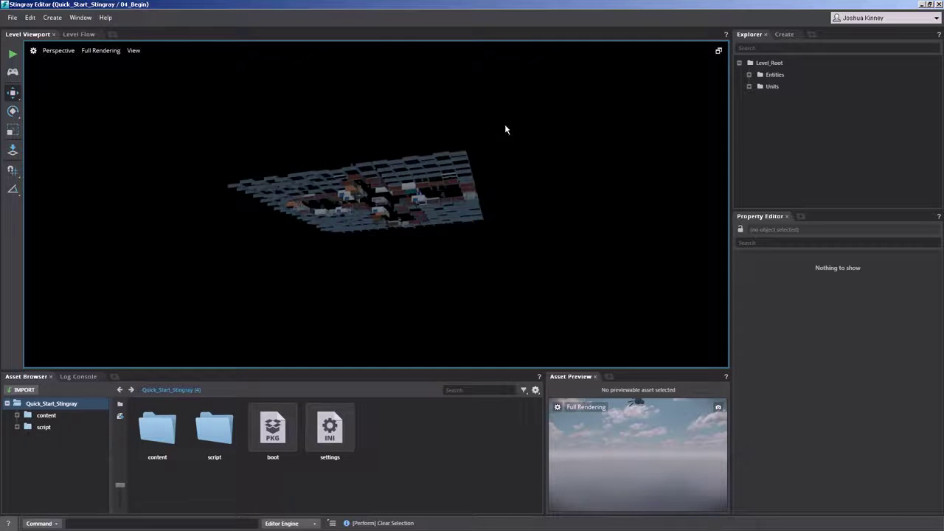
alt+drag(517, 163, 177, 240)
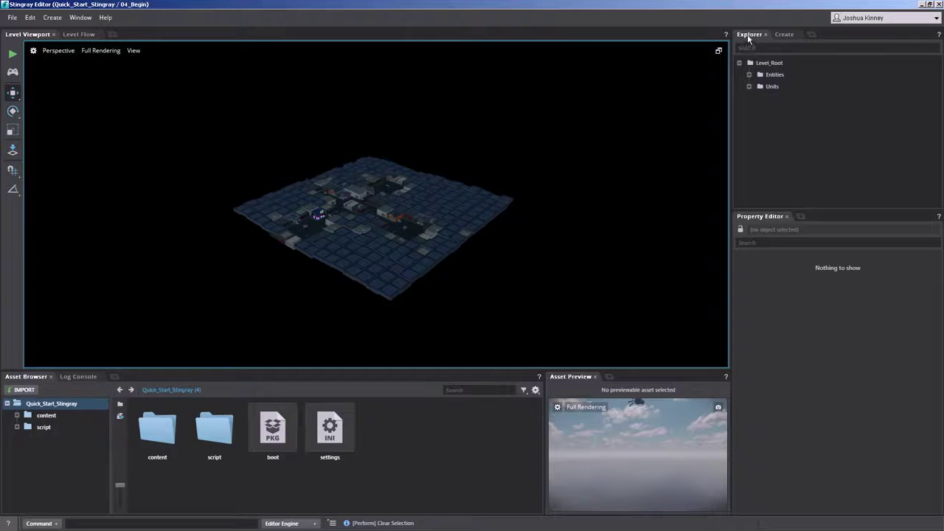
Expand the level's Units, select the AirConditioner unit and frame it in the viewport.
double_click(761, 87)
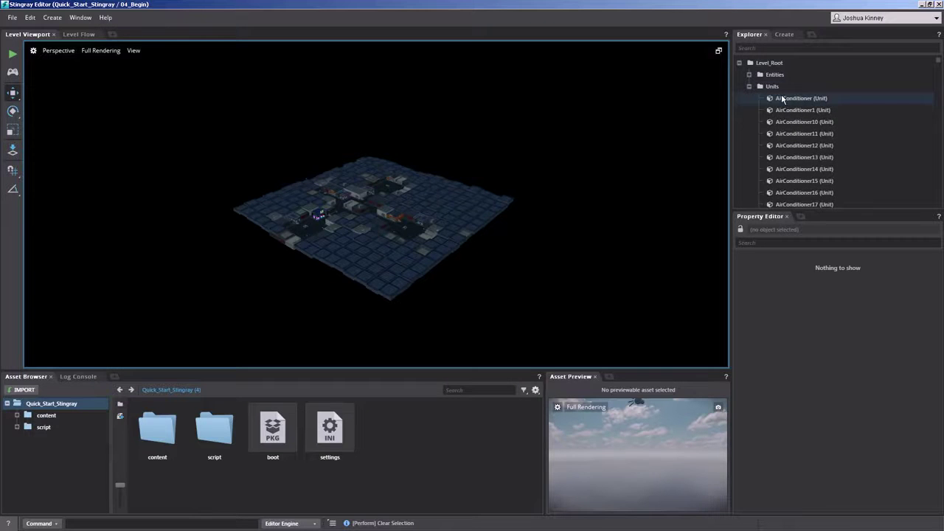
click(783, 98)
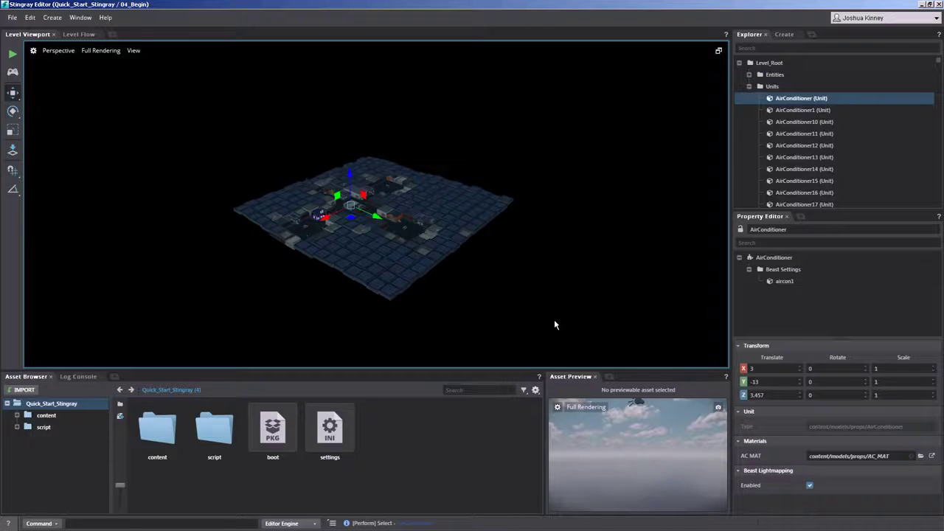
key(f)
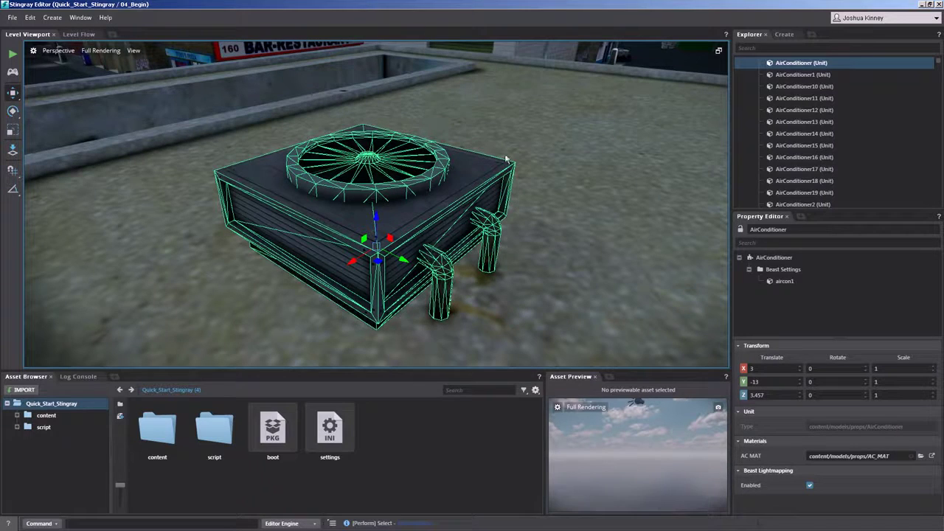
Select the Alleyway building that the air conditioner stands on and view it with its surroundings.
alt+drag(575, 177, 428, 218)
alt+right_drag(428, 219, 321, 203)
click(322, 202)
alt+drag(322, 202, 508, 197)
alt+right_drag(508, 198, 421, 195)
alt+drag(468, 239, 365, 242)
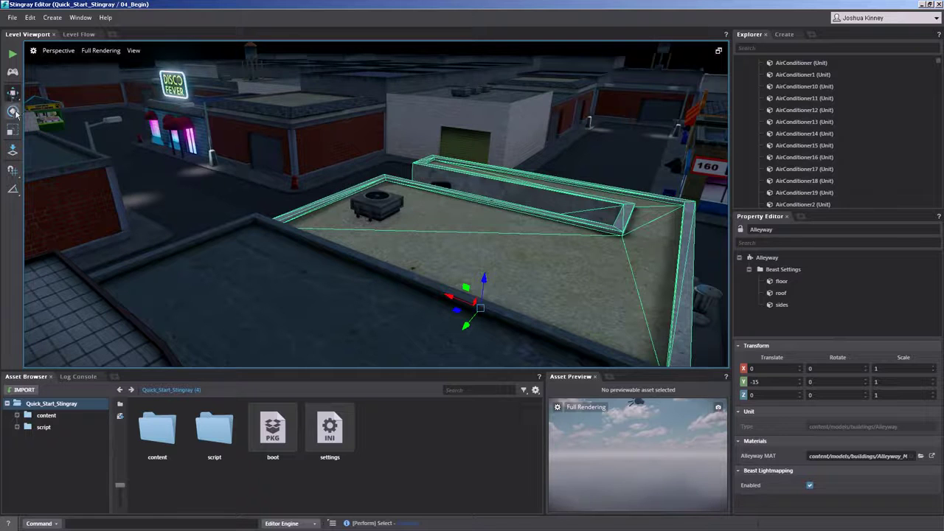
Inspect the streets around the selected Alleyway building up close and return to an overview of the block.
alt+drag(263, 204, 295, 170)
alt+right_drag(295, 170, 221, 204)
alt+drag(221, 204, 250, 221)
alt+drag(398, 220, 317, 213)
scroll(317, 212, up, 5)
scroll(318, 217, up, 5)
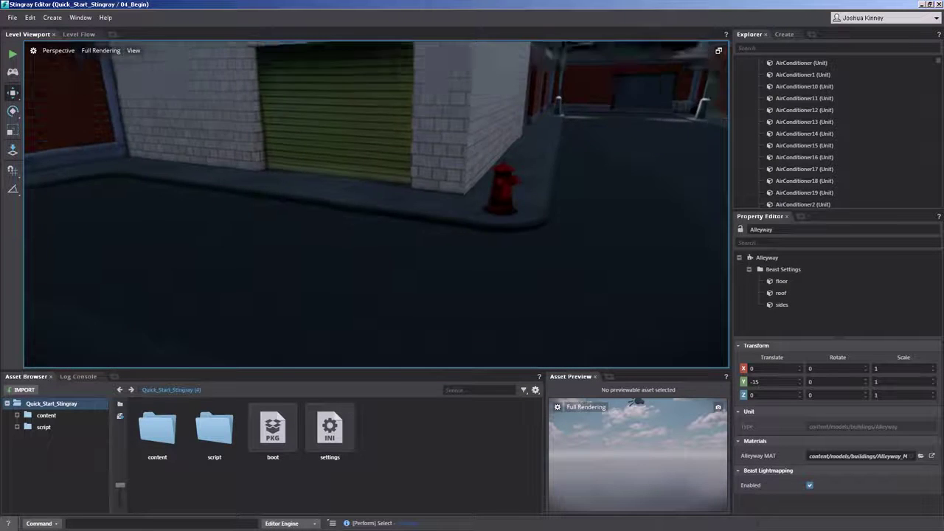
scroll(318, 217, down, 4)
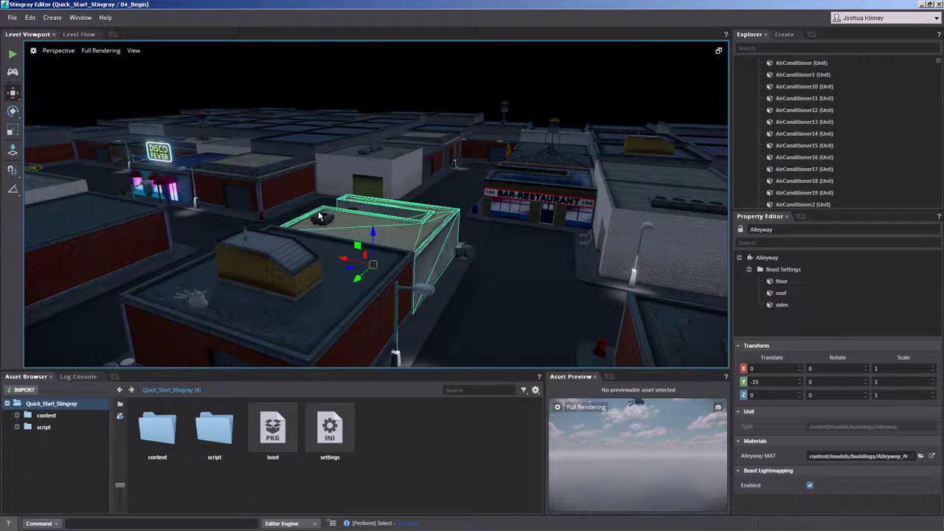
Cycle the Alleyway building's manipulator through Rotate and Scale and return to Move.
key(e)
key(r)
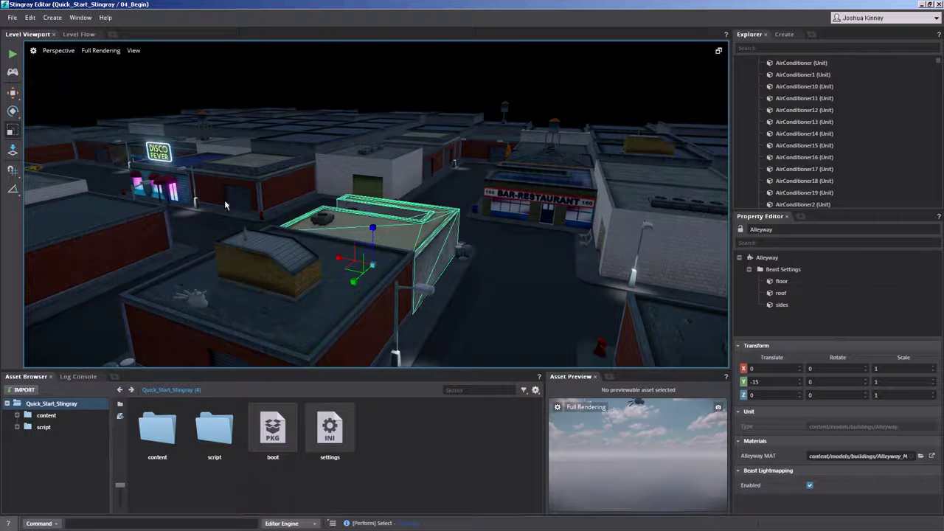
key(w)
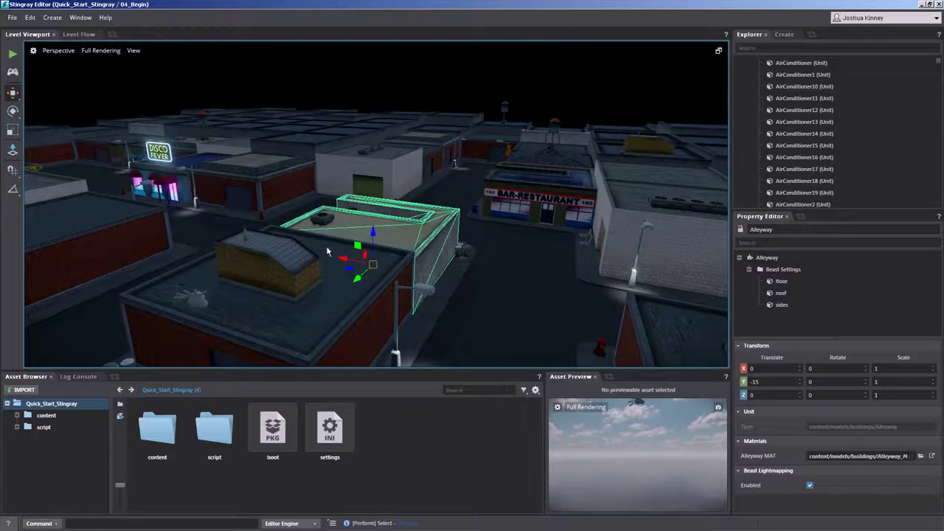
Check the World and Local options of the Move and Rotate tools, try Scale, and return to Move.
click(14, 94)
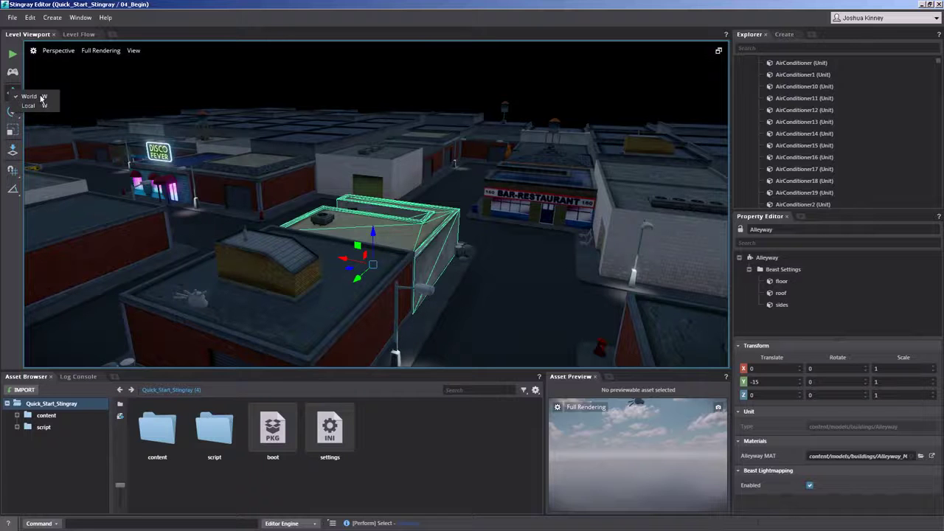
click(13, 112)
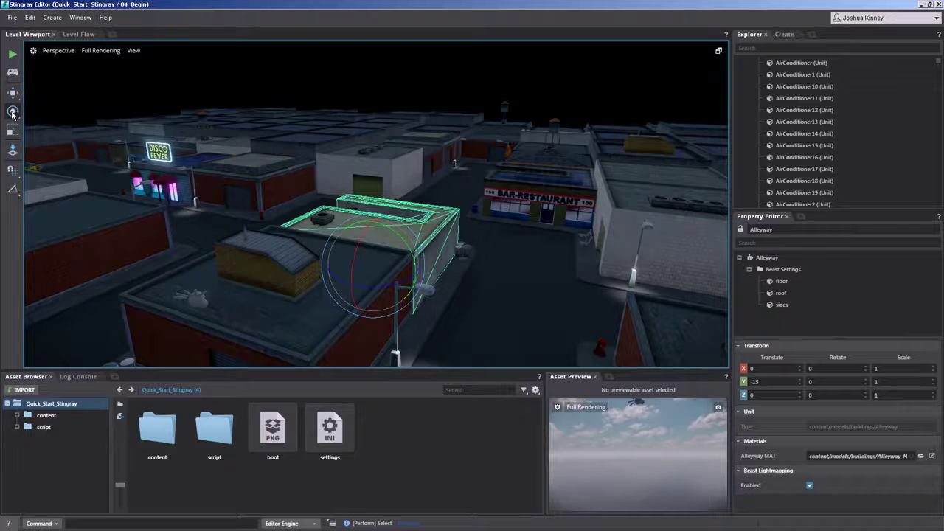
click(12, 112)
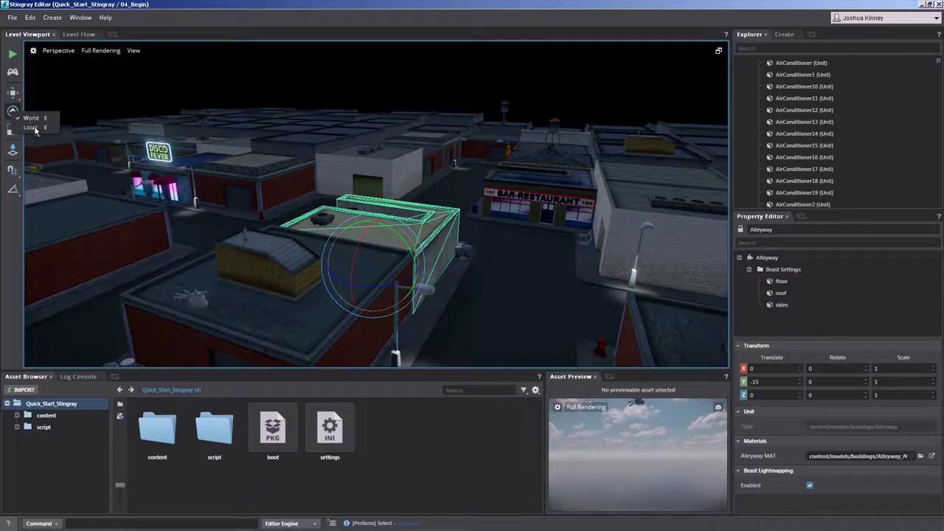
click(13, 132)
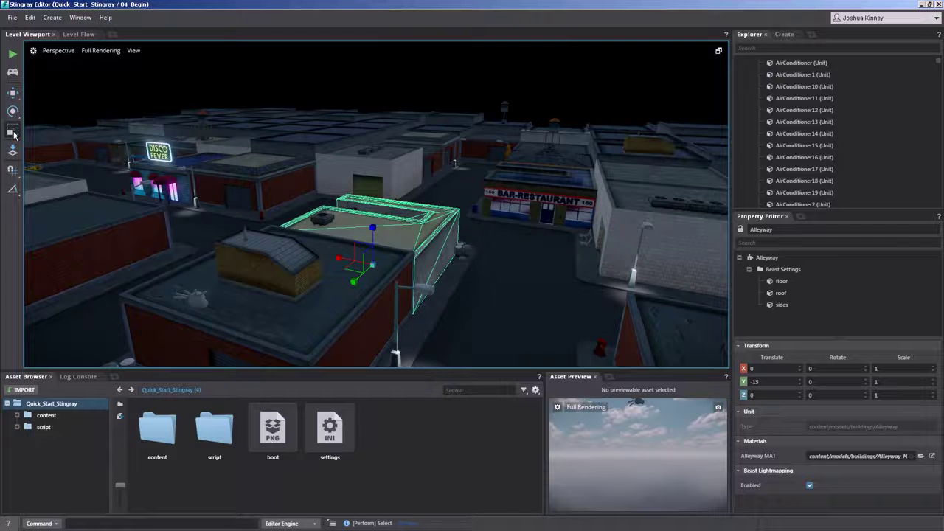
click(12, 93)
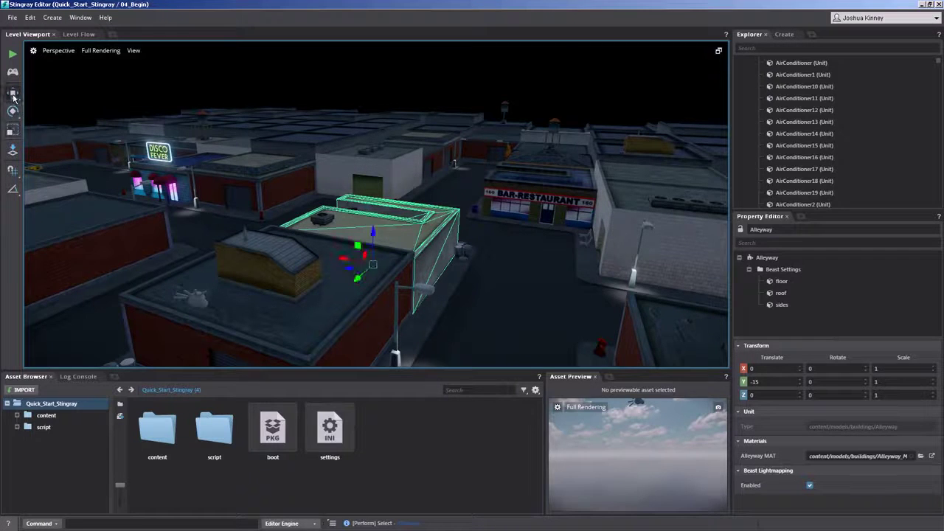
Select the AirConditioner on the Alleyway roof together with AirConditioner16, 17 and 18 on the white building.
click(324, 219)
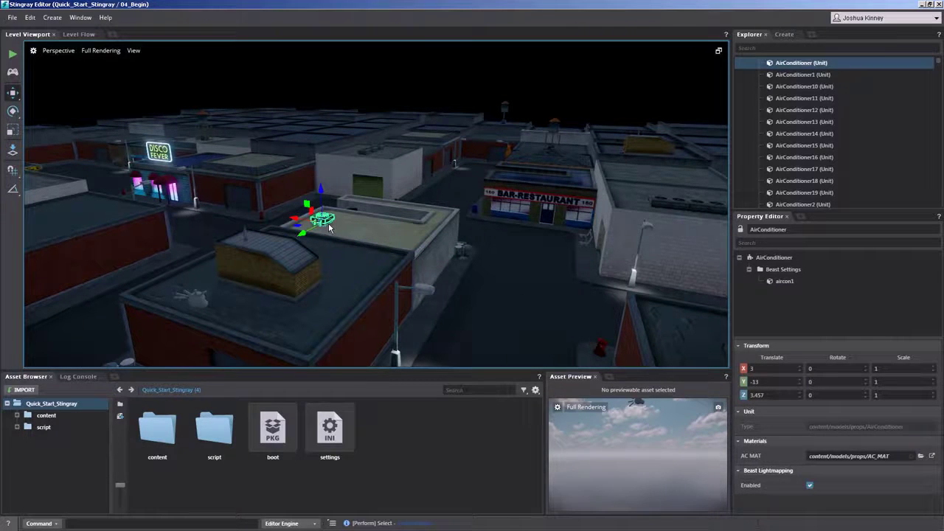
ctrl+click(366, 151)
ctrl+click(374, 149)
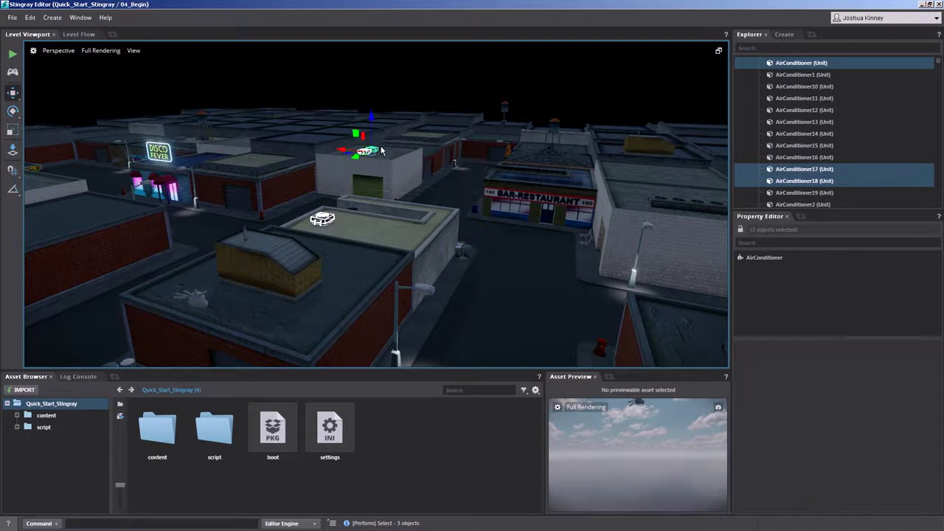
ctrl+click(380, 147)
Reduce the selection to only the AirConditioner unit on the Alleyway building's roof.
alt+drag(352, 170, 347, 200)
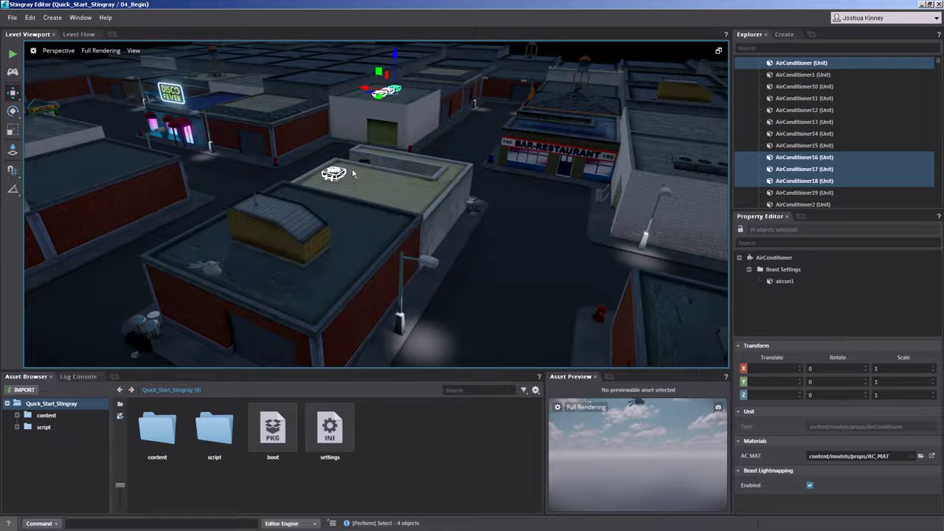
click(334, 175)
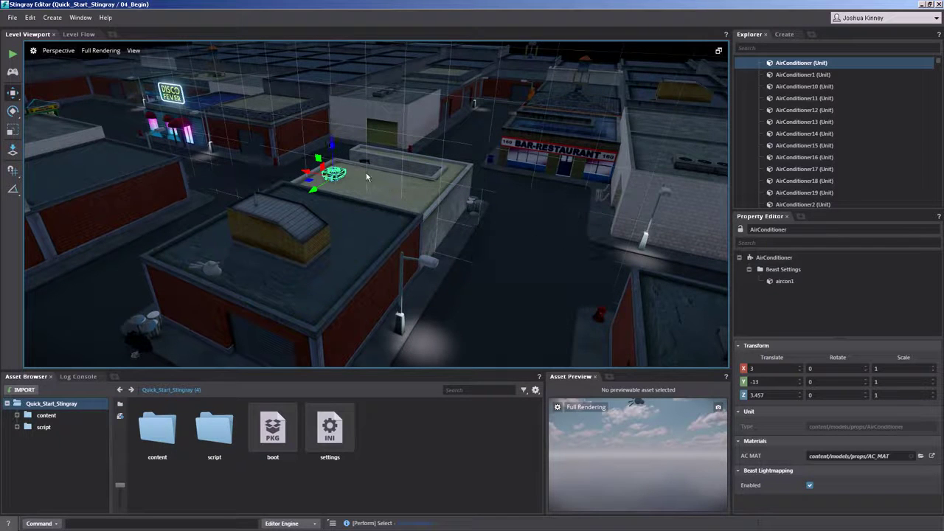
Frame the AirConditioner on the Alleyway roof and move it to about X 0.53, Y -13.84, Z 3.78.
alt+drag(288, 180, 323, 191)
key(f)
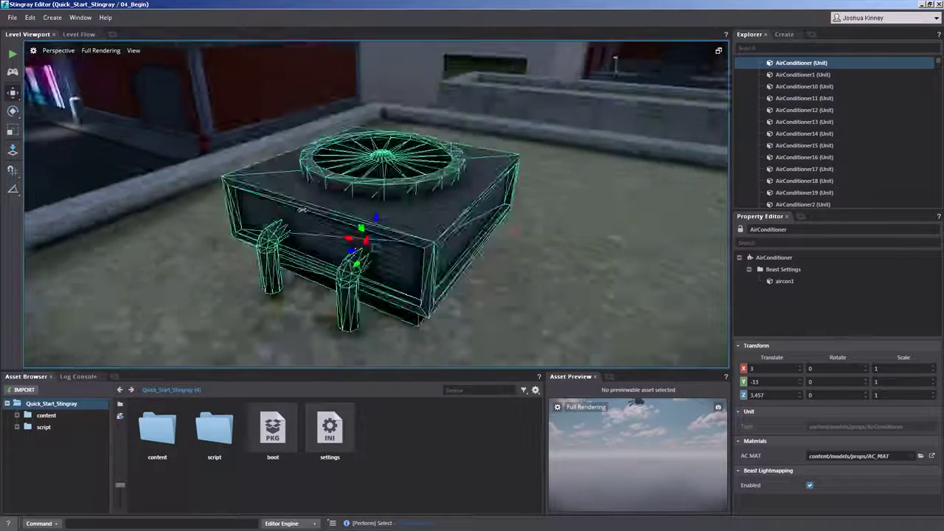
alt+drag(444, 170, 474, 227)
alt+right_drag(474, 227, 380, 256)
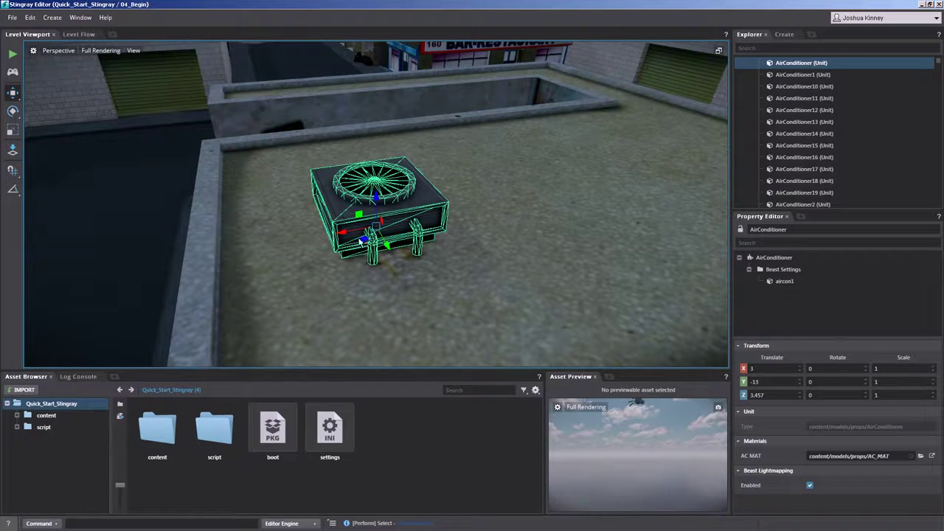
drag(364, 243, 516, 134)
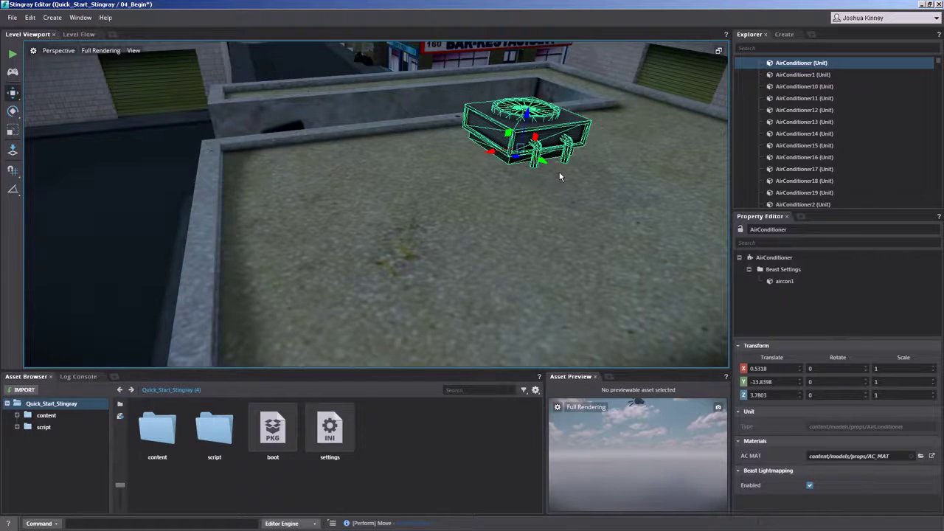
Undo the AirConditioner's moves and frame the unit again with the surrounding roof in view.
key(ctrl+z)
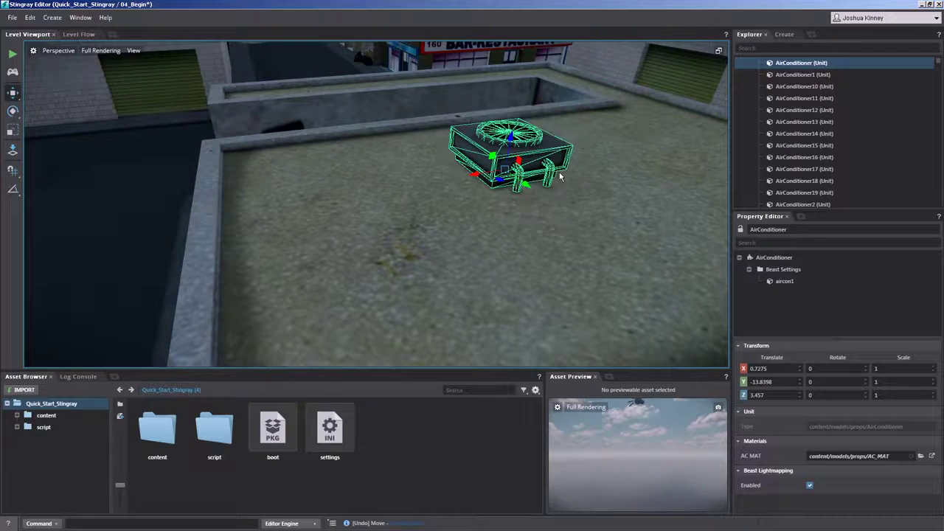
key(ctrl+z)
key(f)
alt+drag(367, 169, 360, 190)
alt+right_drag(392, 258, 337, 170)
alt+drag(338, 171, 433, 182)
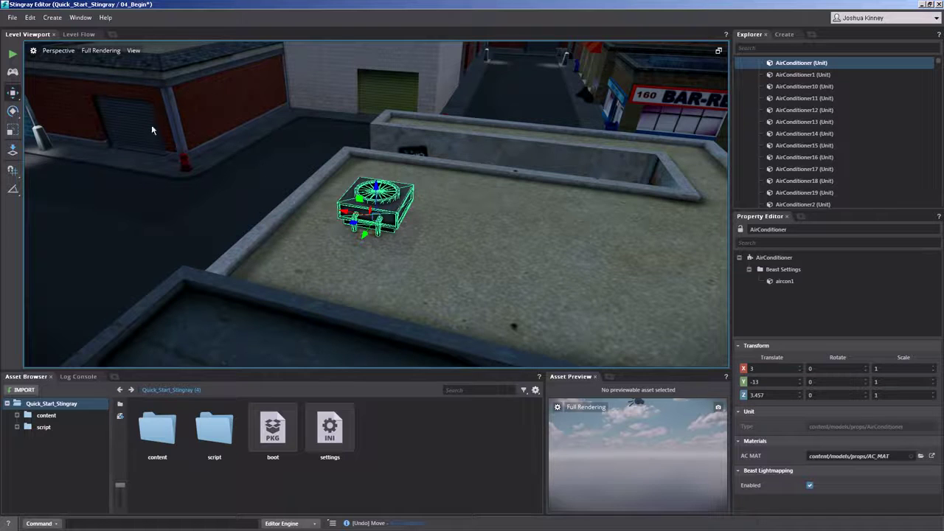
Rotate the AirConditioner freely to about X -0.86, Y -15.44, Z 11.95, try a further rotation, and undo that last one.
click(12, 111)
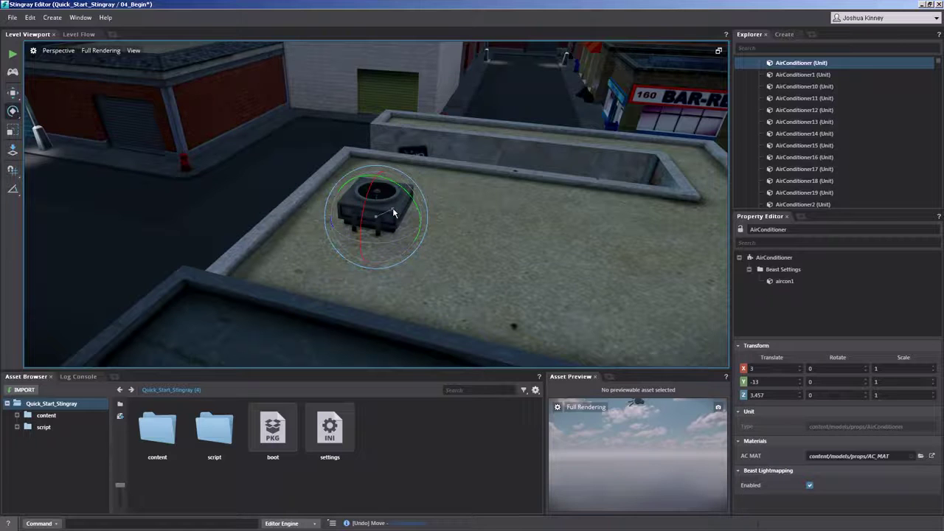
mouse_move(393, 211)
mouse_down()
mouse_move(377, 190)
mouse_move(391, 171)
mouse_move(422, 212)
mouse_move(414, 240)
mouse_move(362, 174)
mouse_move(390, 180)
mouse_move(405, 217)
mouse_up()
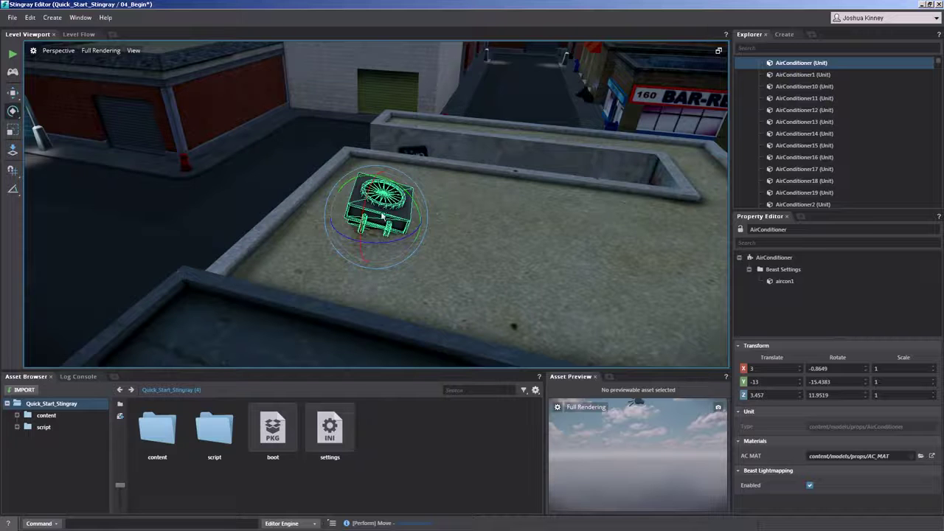
key(f)
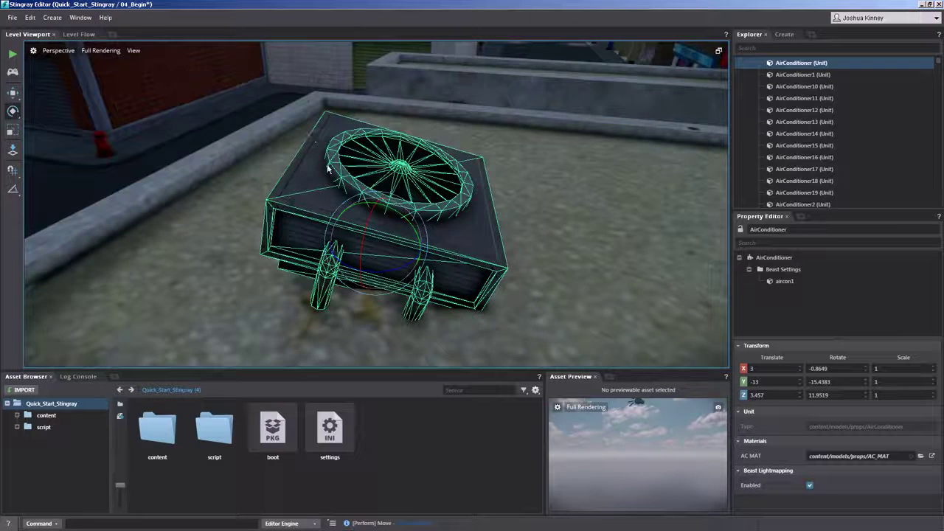
scroll(331, 169, down, 3)
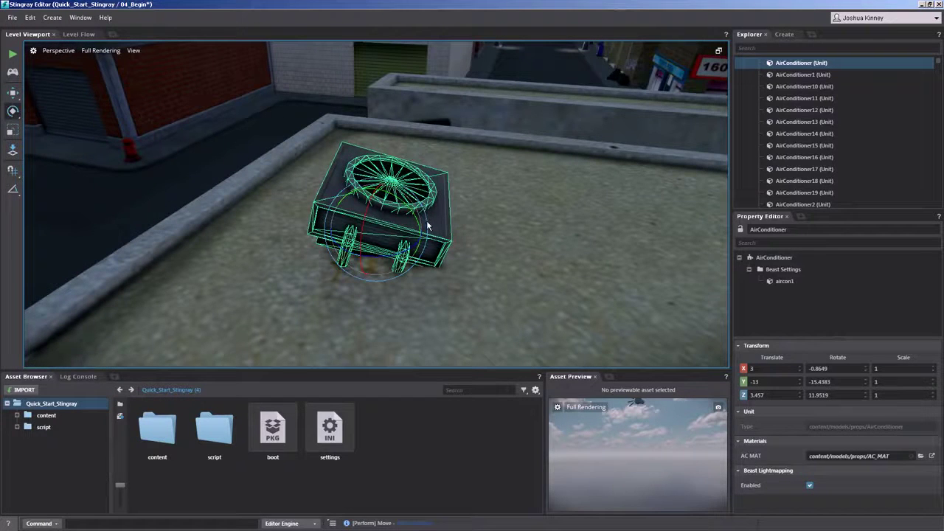
mouse_move(427, 221)
mouse_down()
mouse_move(417, 189)
mouse_move(380, 169)
mouse_move(274, 162)
mouse_move(185, 258)
mouse_move(373, 324)
mouse_move(428, 266)
mouse_move(391, 185)
mouse_move(412, 194)
mouse_move(410, 224)
mouse_up()
key(ctrl+z)
Set the AirConditioner's rotation to 0 on the X, Y and Z axes.
click(838, 368)
text(0)
key(Tab)
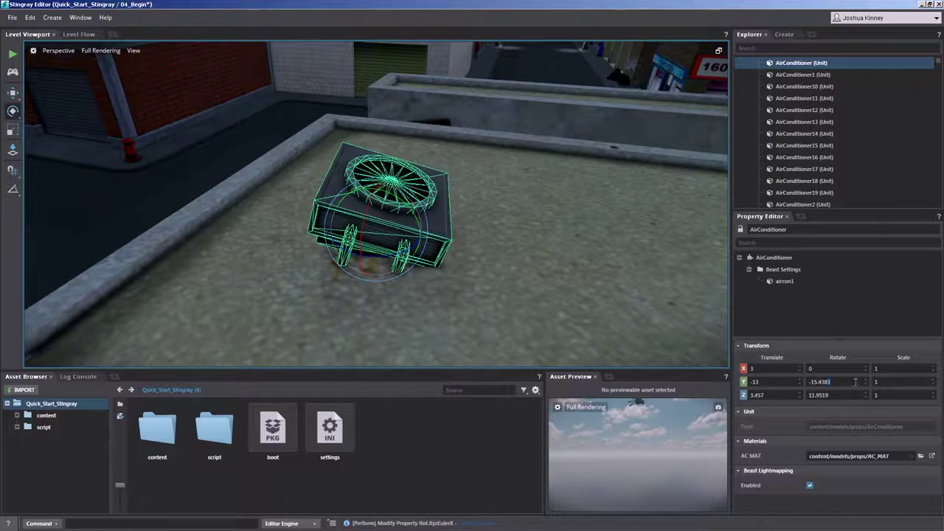
text(0)
key(Tab)
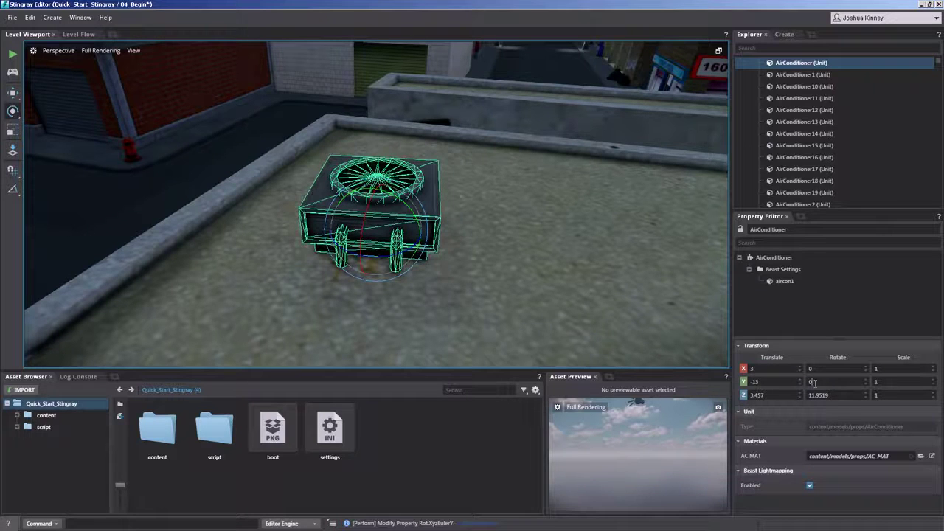
text(0)
key(Return)
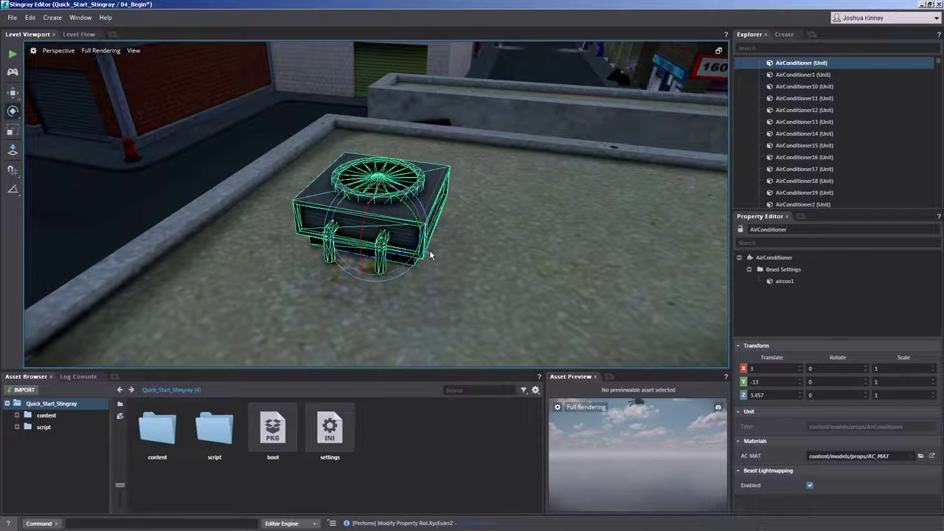
Rotate the AirConditioner to about -1.23, -30.19, 35.37 and move it in Local mode to about X 2.83, Y -12.99, Z 3.74.
drag(380, 233, 402, 223)
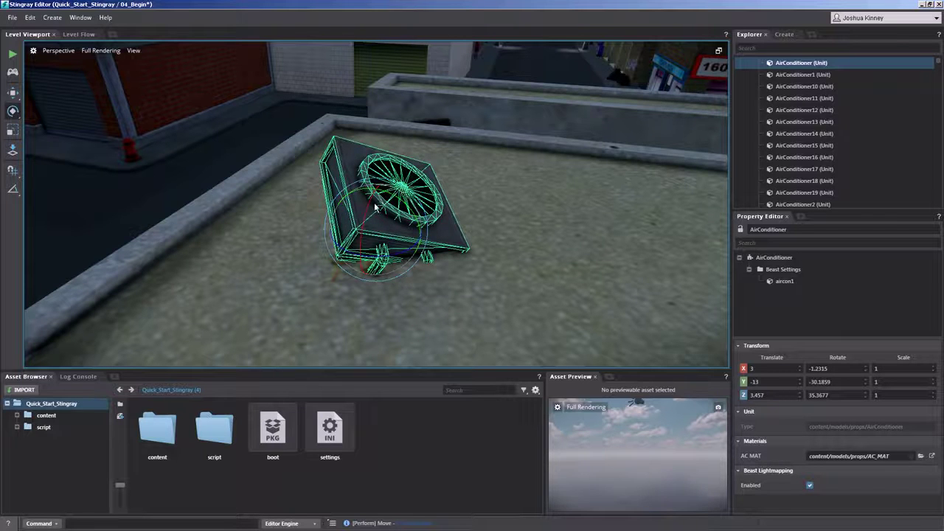
click(13, 93)
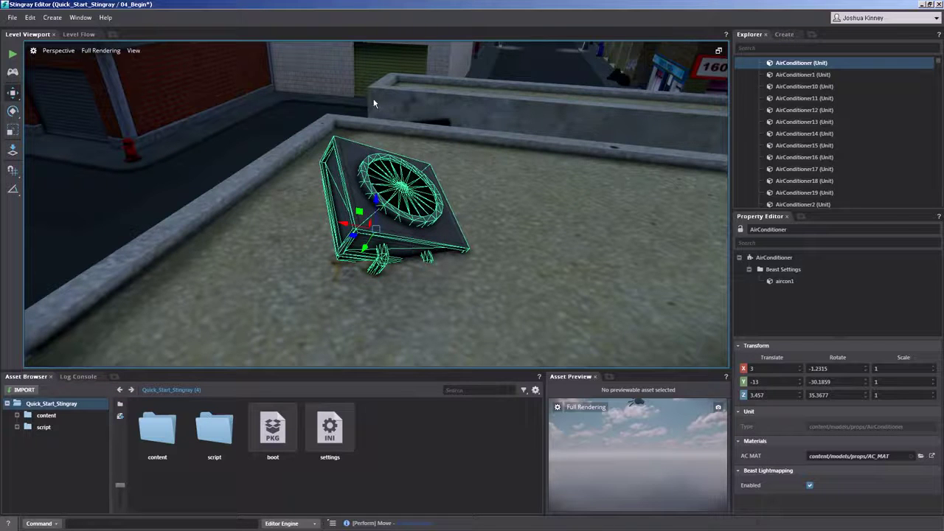
click(12, 94)
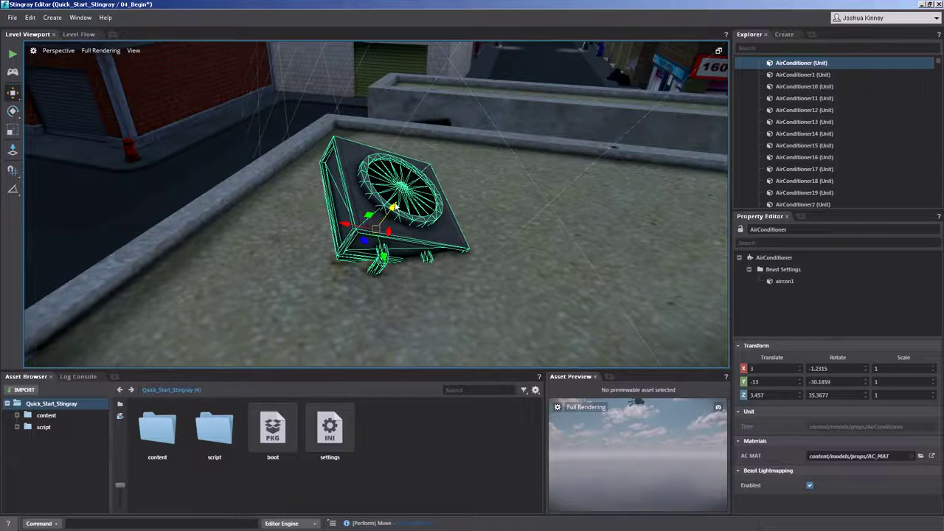
drag(395, 208, 453, 221)
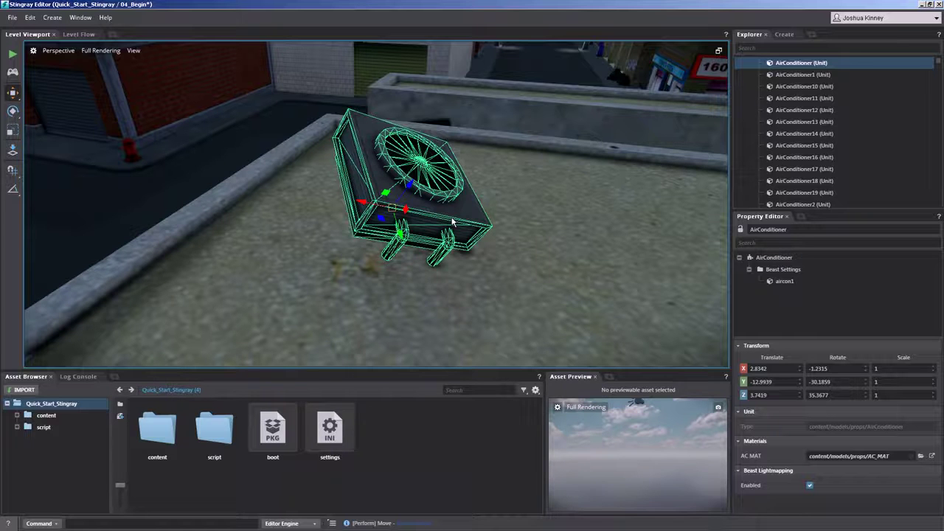
Check the Rotate tool, return to Move in World mode, and zero the tilted AirConditioner's rotation on all three axes.
click(13, 112)
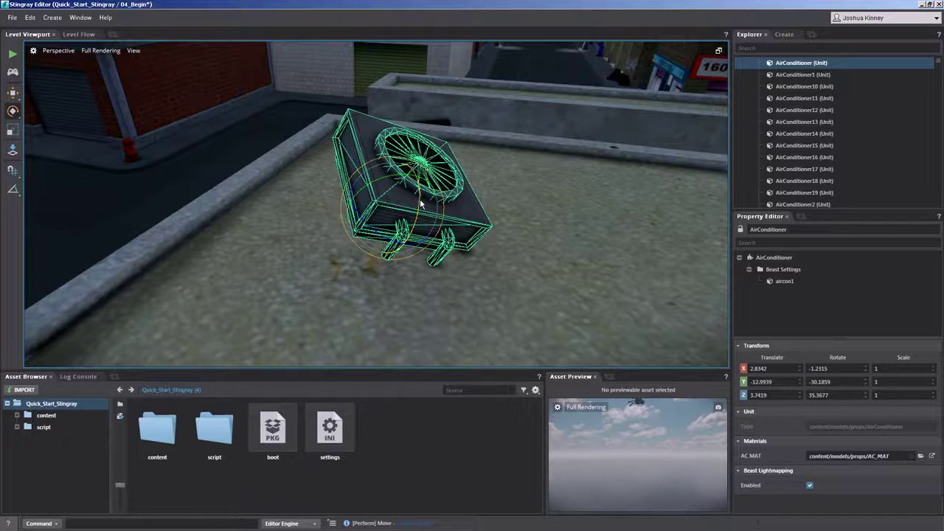
click(16, 97)
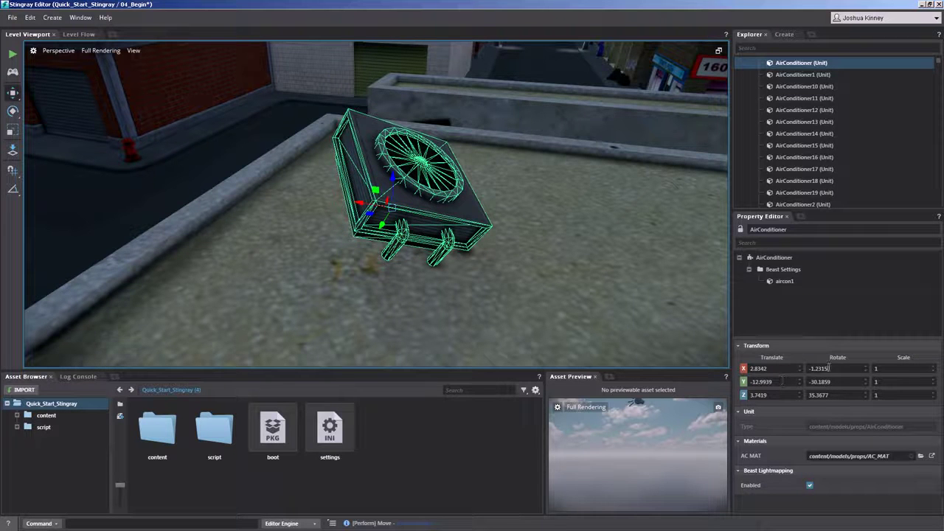
drag(815, 368, 758, 378)
text(0)
drag(830, 383, 778, 392)
text(0)
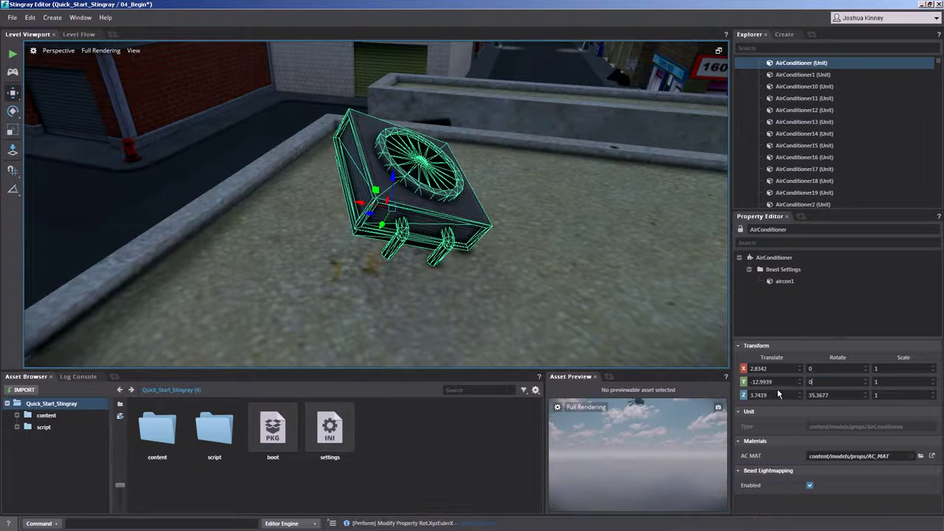
key(Tab)
text(0)
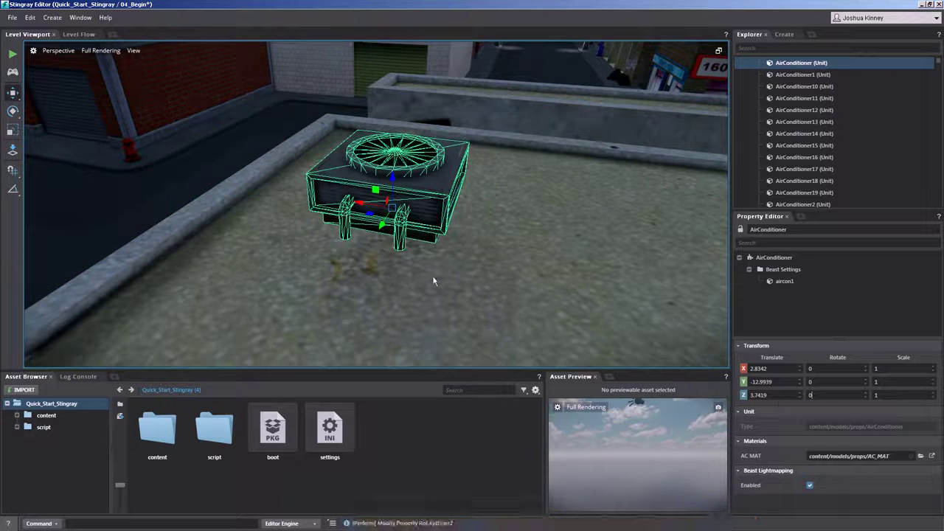
Lower the AirConditioner along the vertical axis onto the roof surface, to about Z 3.44.
alt+drag(400, 298, 421, 242)
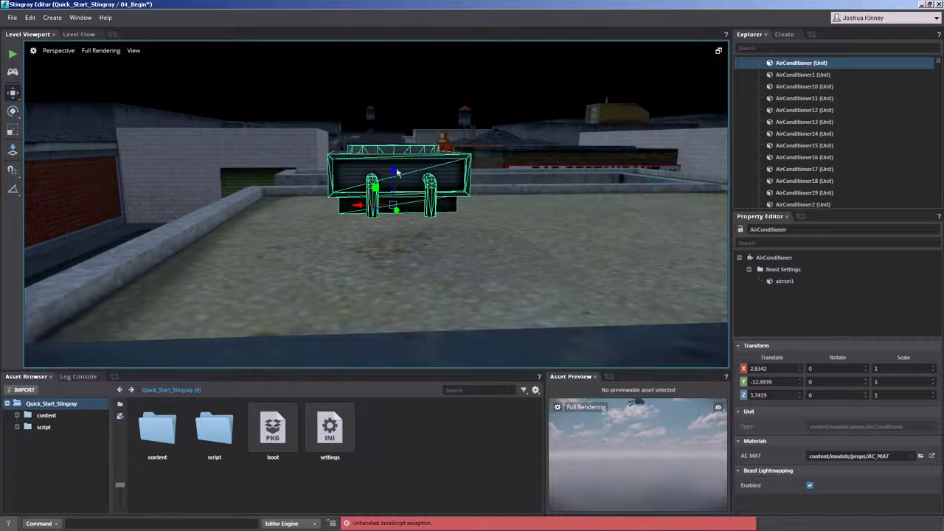
drag(394, 171, 396, 203)
alt+drag(582, 187, 510, 272)
scroll(510, 273, down, 3)
alt+drag(484, 239, 446, 266)
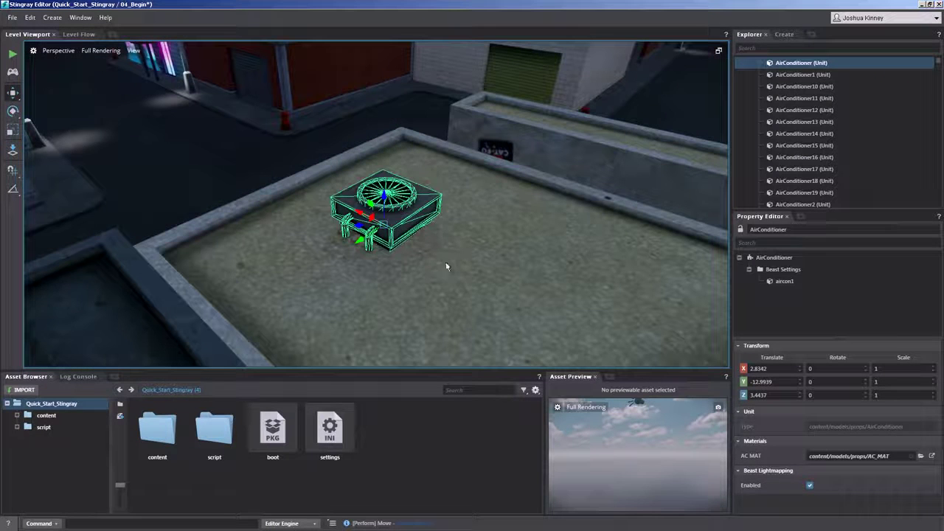
Try stretching the AirConditioner vertically with the Scale tool, look at it from several sides, and undo the scaling.
click(13, 130)
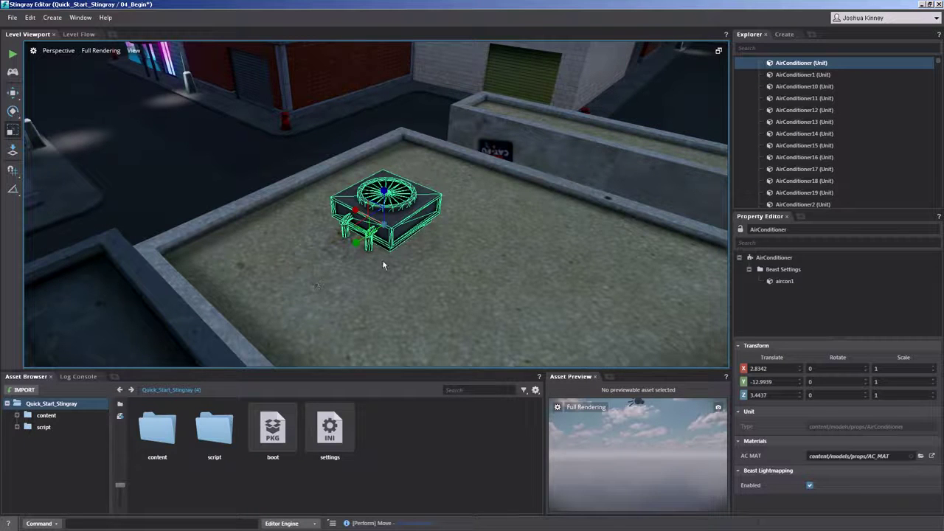
alt+drag(340, 283, 395, 237)
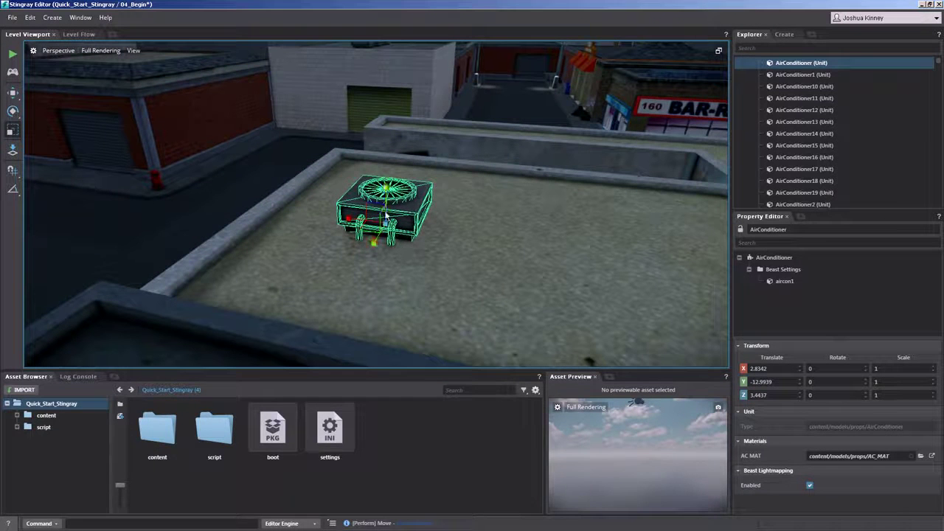
drag(384, 190, 385, 142)
alt+drag(413, 250, 376, 247)
alt+drag(391, 143, 484, 152)
key(ctrl+z)
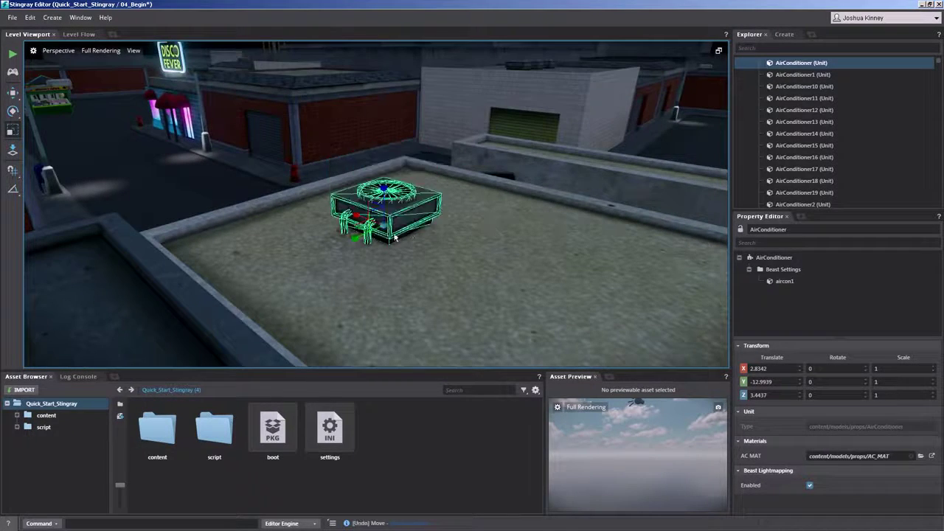
Try scaling the AirConditioner along the X axis and in the X-Y plane, undoing the changes.
drag(358, 216, 387, 263)
key(ctrl+z)
key(ctrl+z)
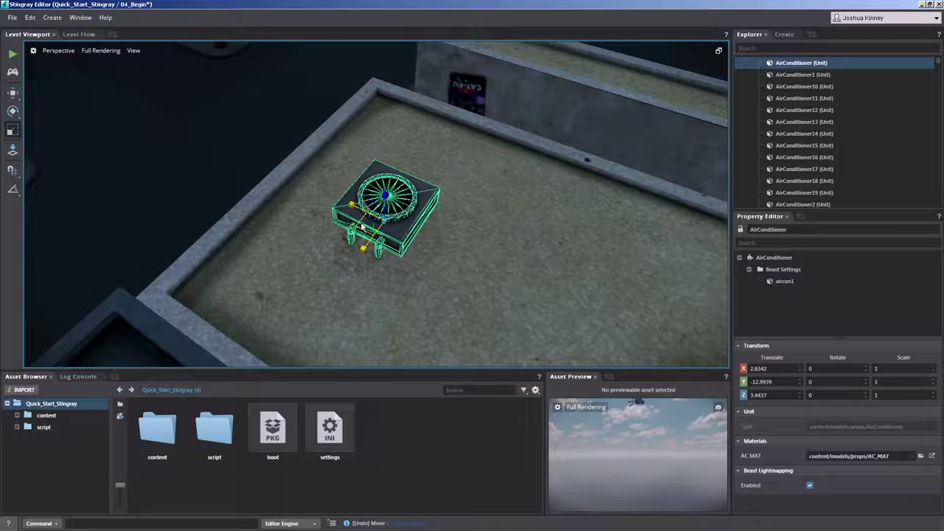
drag(361, 226, 301, 239)
alt+drag(346, 243, 386, 213)
key(ctrl+z)
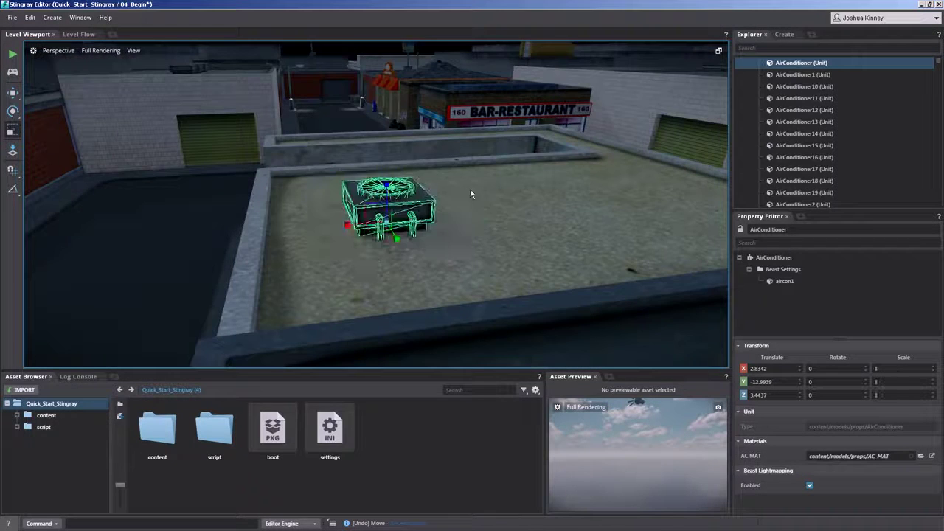
Scale the AirConditioner uniformly on all axes to about 1.64.
alt+drag(470, 188, 381, 190)
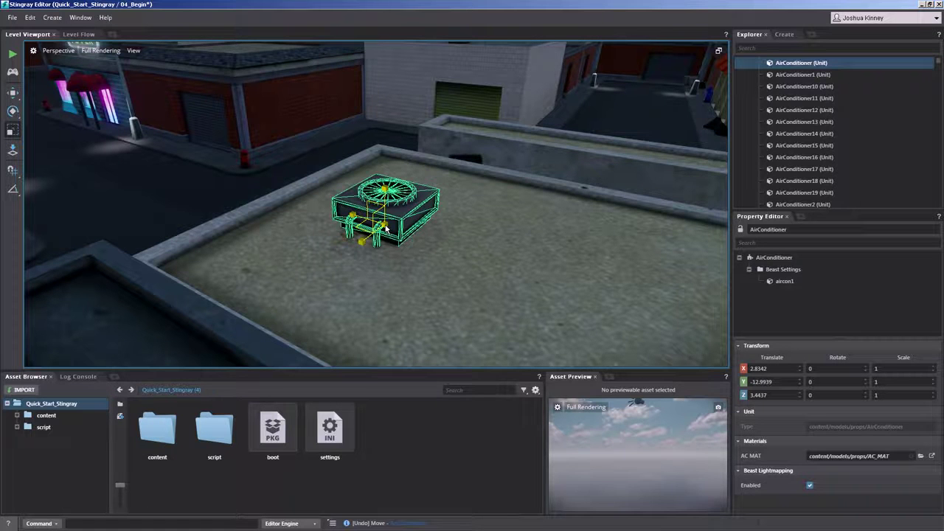
drag(385, 225, 412, 62)
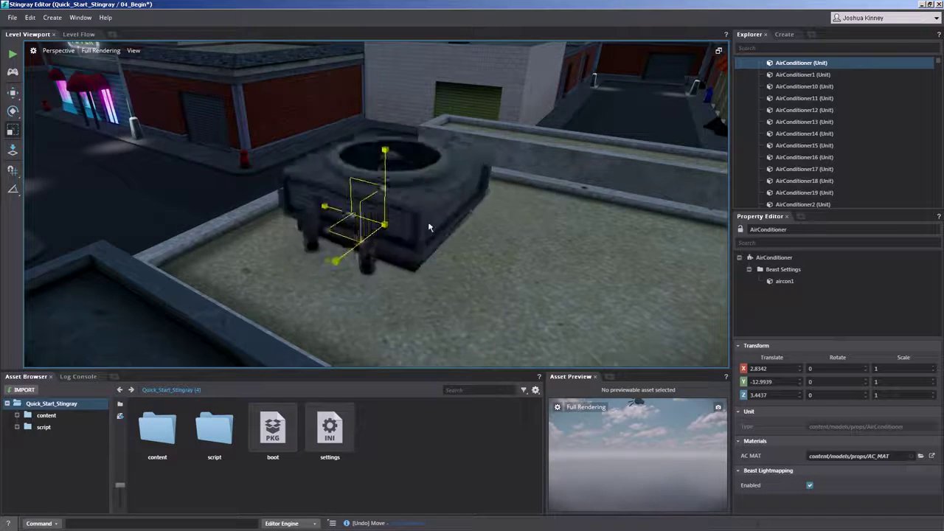
drag(434, 227, 411, 219)
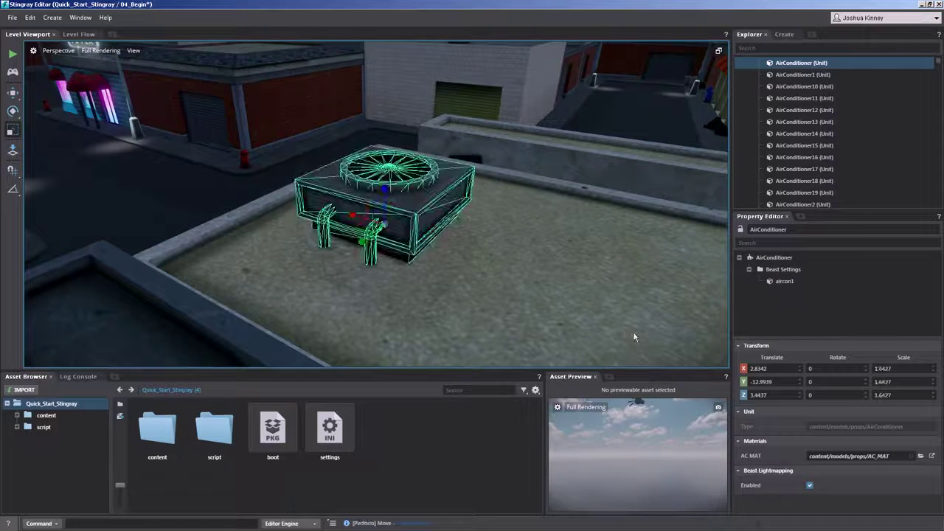
Set the AirConditioner's scale to 2 on the X, Y and Z axes and keep the unit selected.
click(905, 369)
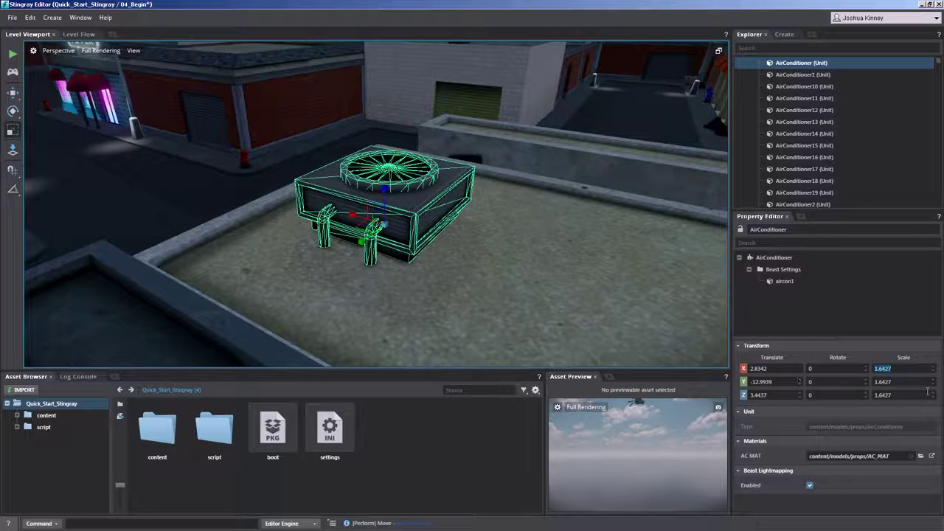
text(2)
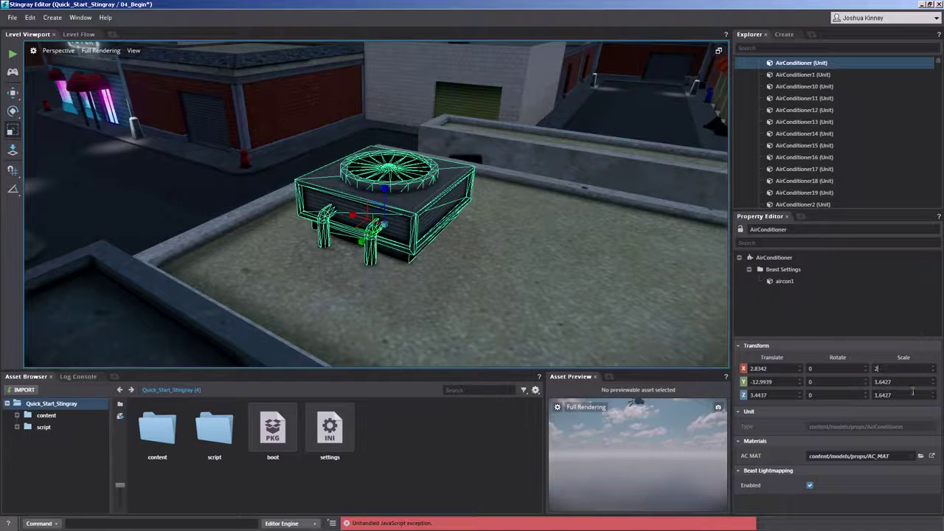
key(Return)
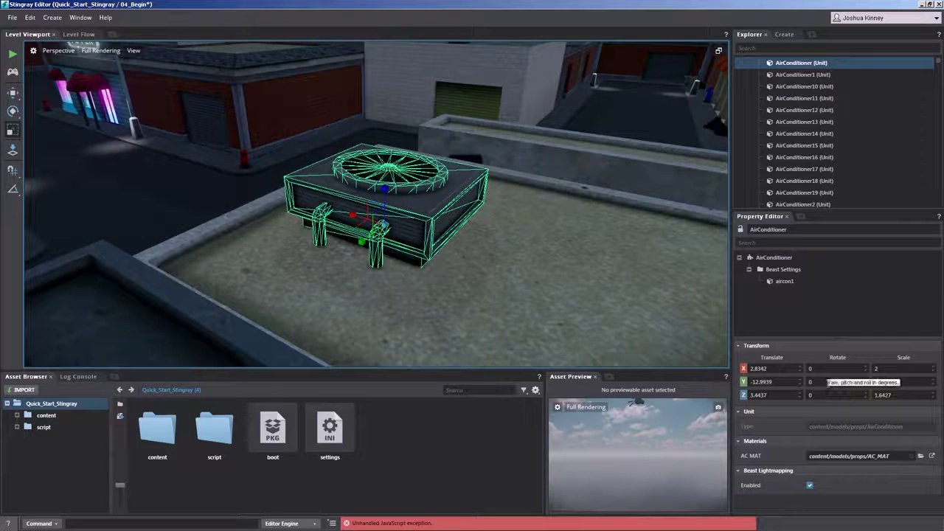
text(2)
drag(913, 396, 808, 397)
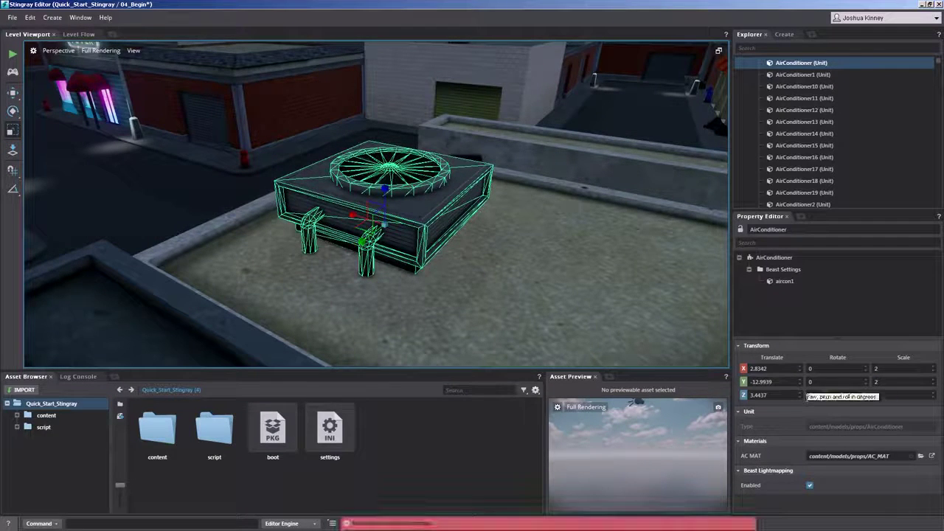
click(538, 238)
click(425, 218)
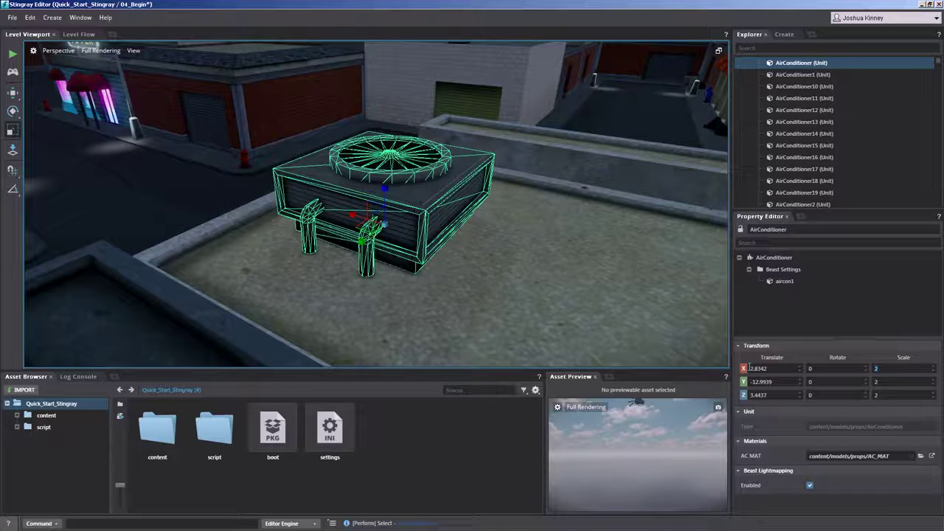
Set the AirConditioner's scale back to 1 on the X, Y and Z axes.
text(1)
drag(893, 384, 811, 392)
text(1)
click(892, 395)
text(1)
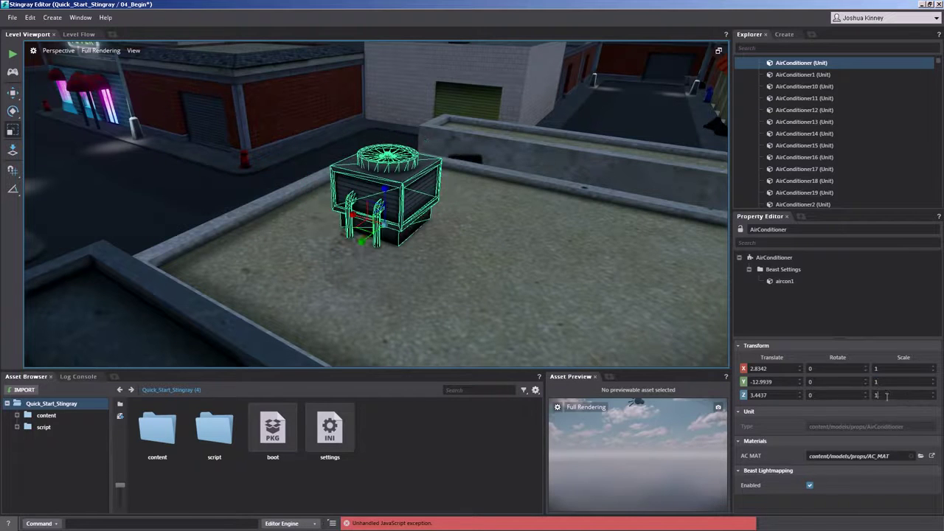
Select the Sidewalk_Curve_01 unit at the street corner instead of the AirConditioner and view the whole Alleyway roof.
click(251, 158)
alt+right_drag(444, 189, 390, 130)
alt+drag(474, 220, 433, 204)
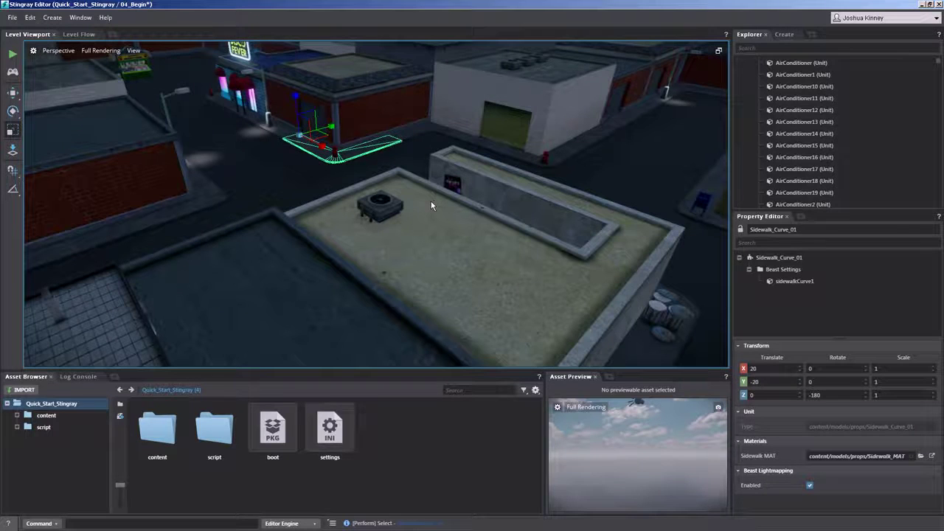